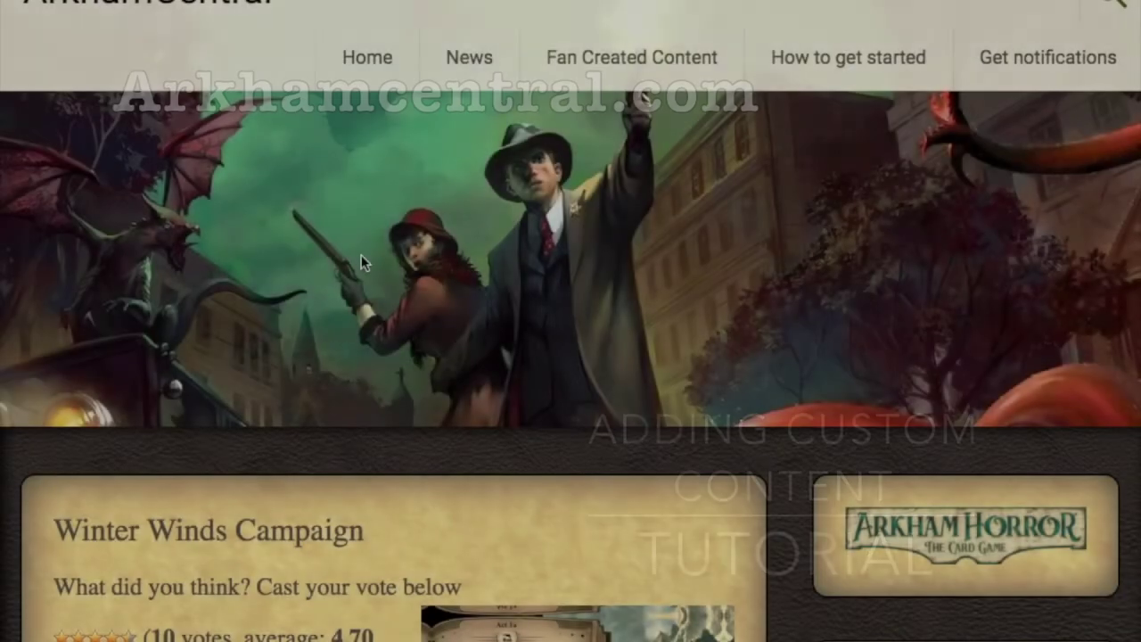
# Step: Download Stranded in the Urals Part 2 from the Winter Winds Campaign page
pyautogui.scroll(-5, 361, 258)
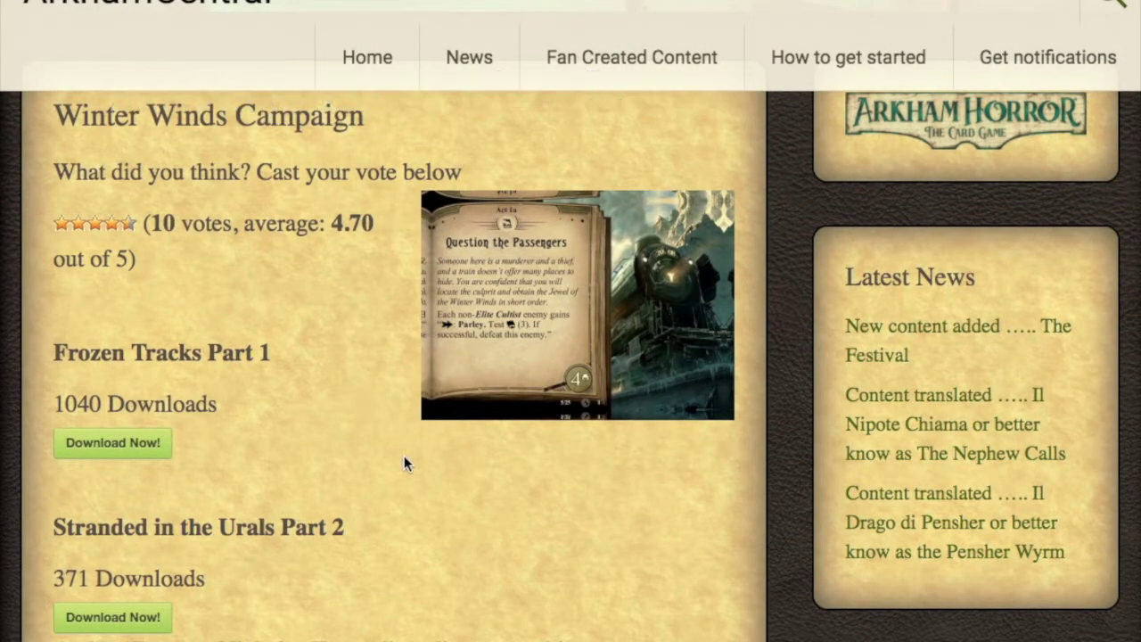
pyautogui.scroll(-5, 403, 456)
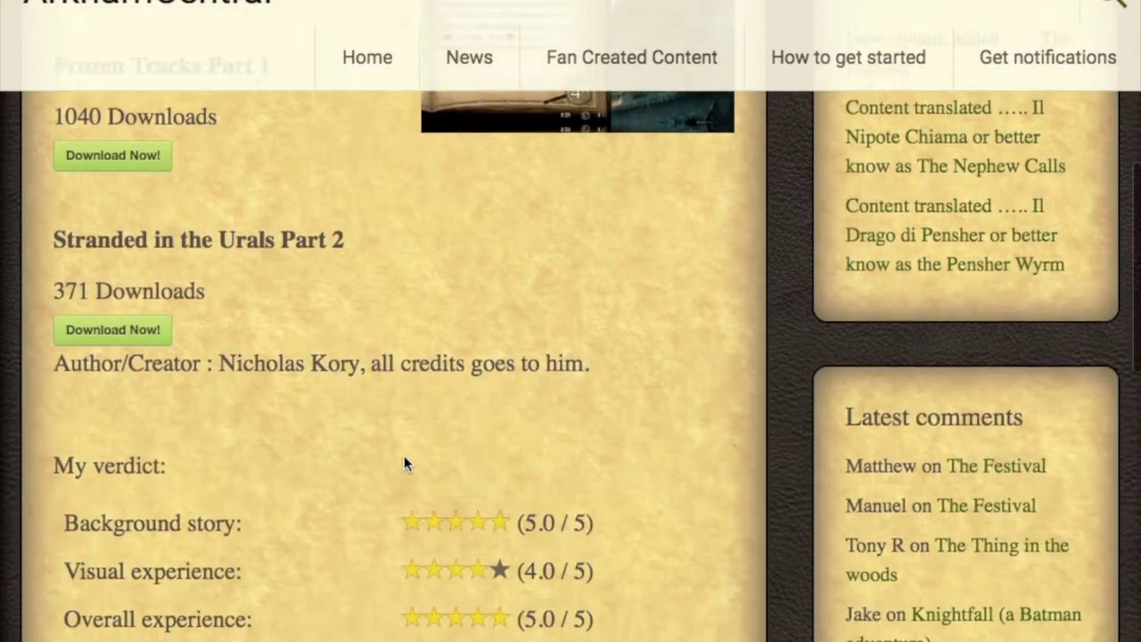
pyautogui.scroll(-6, 272, 329)
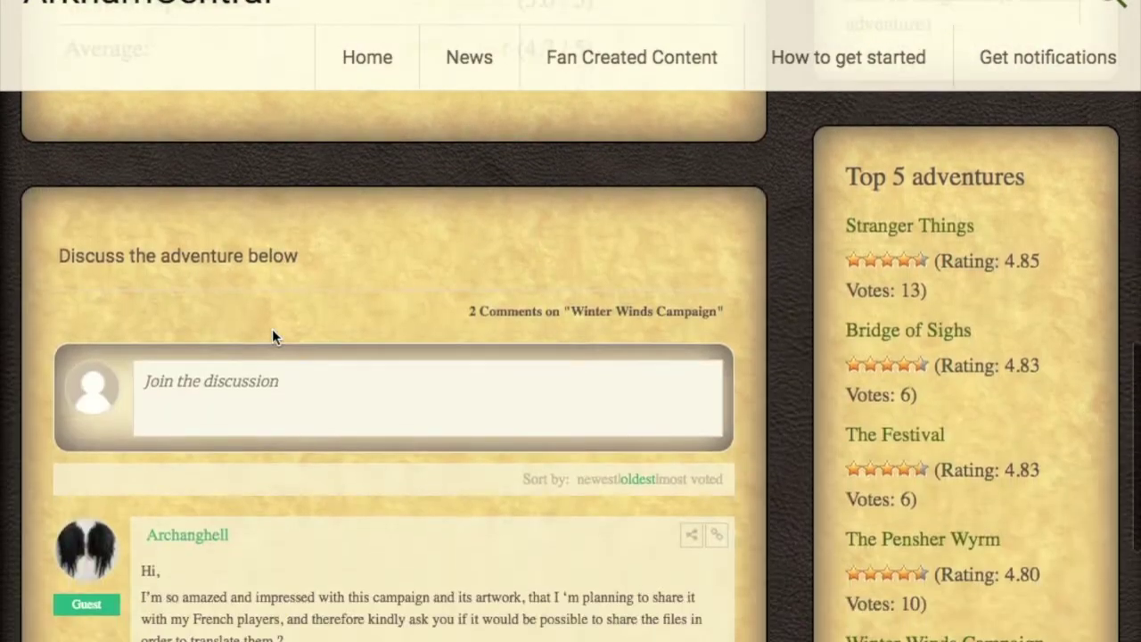
pyautogui.scroll(-4, 272, 329)
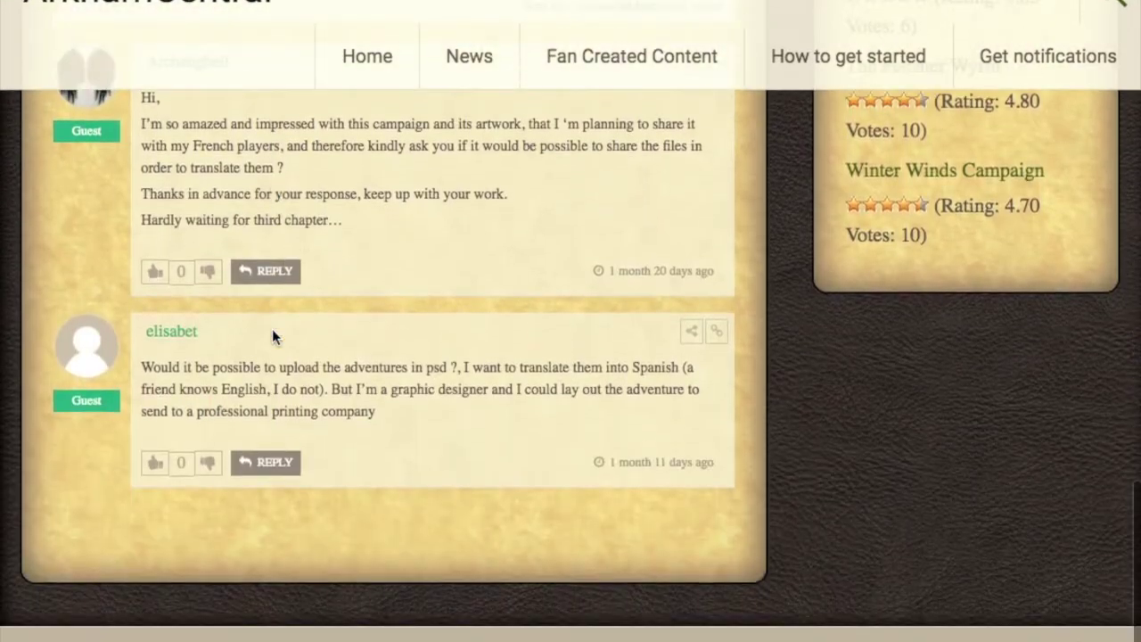
pyautogui.scroll(13, 131, 420)
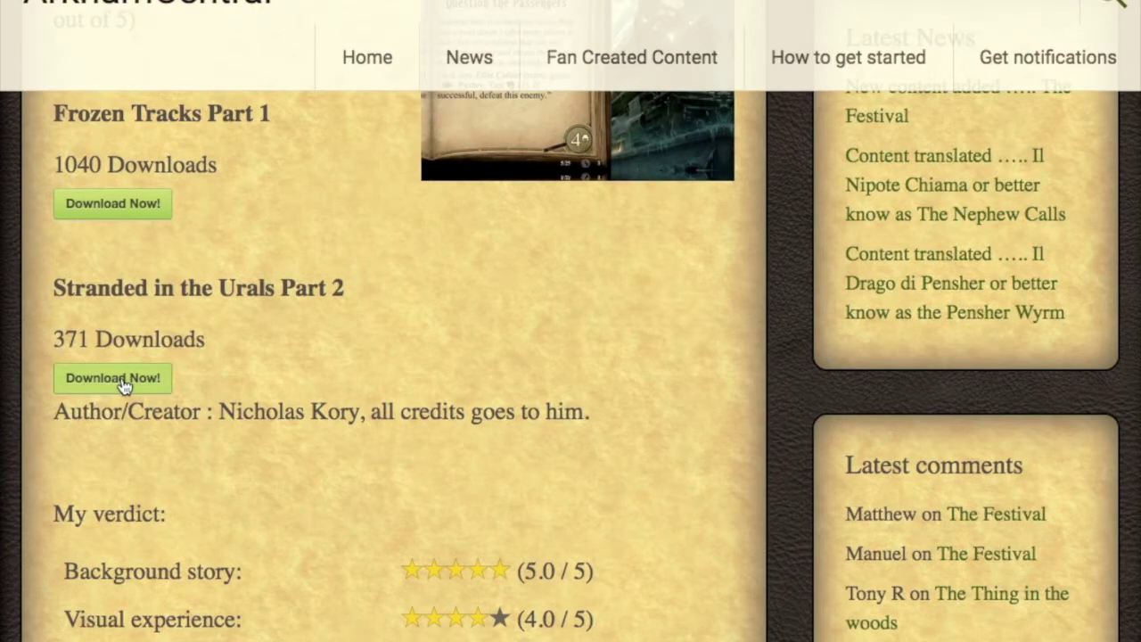
pyautogui.click(125, 381)
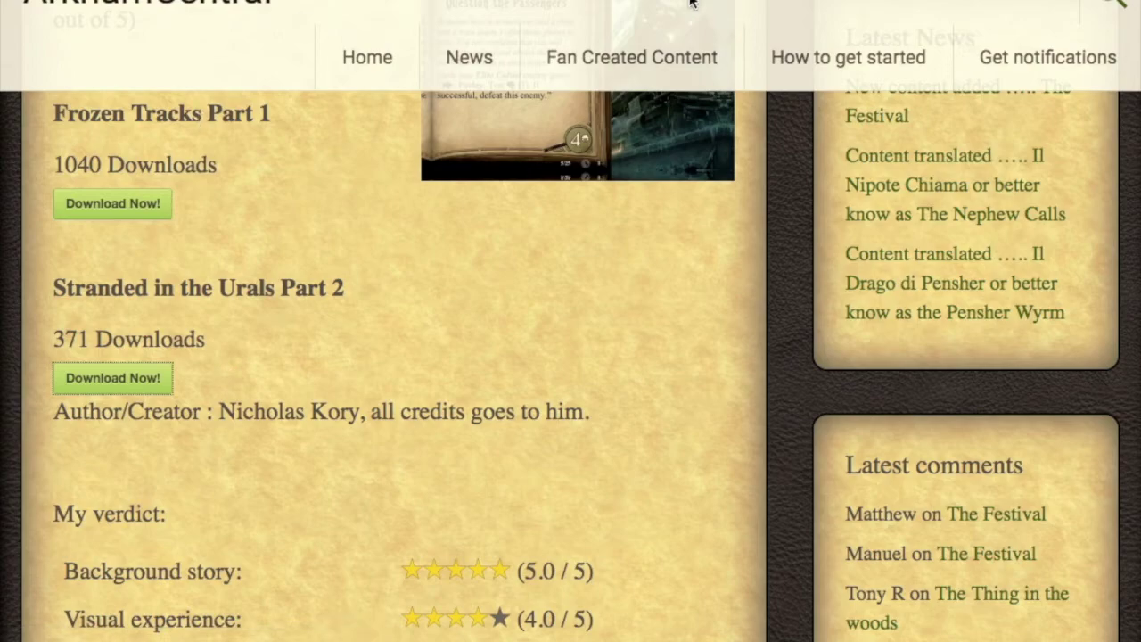
# Step: Open the first ten portrait images, starting with s02-e00-n01-Title-1.png, together in Preview and select all of them
pyautogui.moveTo(459, 76); pyautogui.dragTo(928, 214)
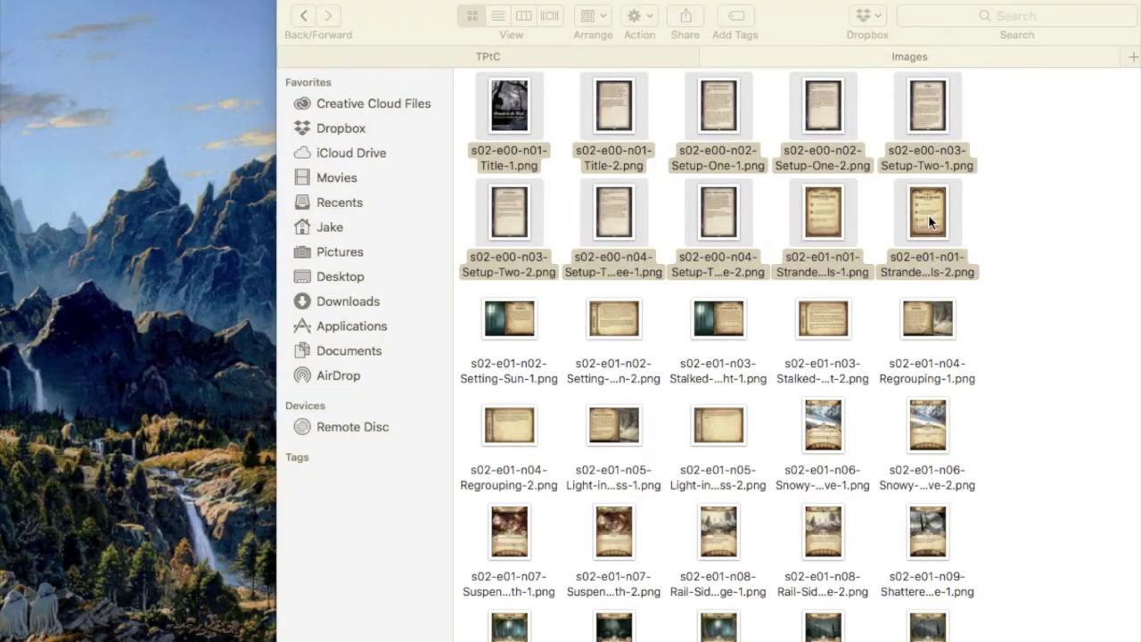
pyautogui.doubleClick(928, 214)
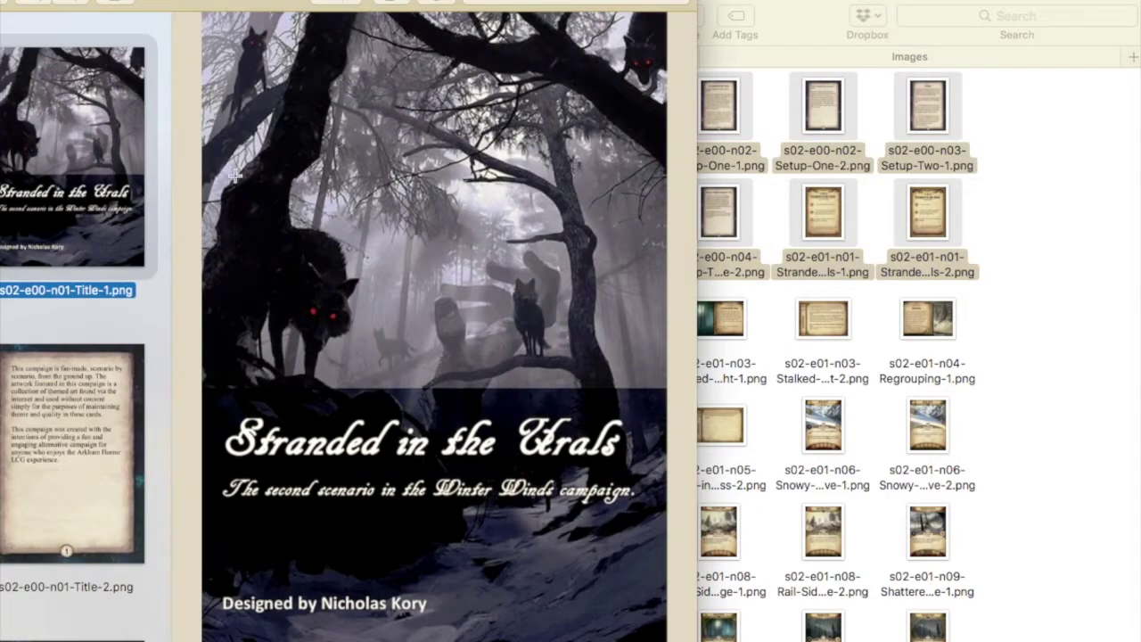
pyautogui.moveTo(149, 9); pyautogui.dragTo(197, 33)
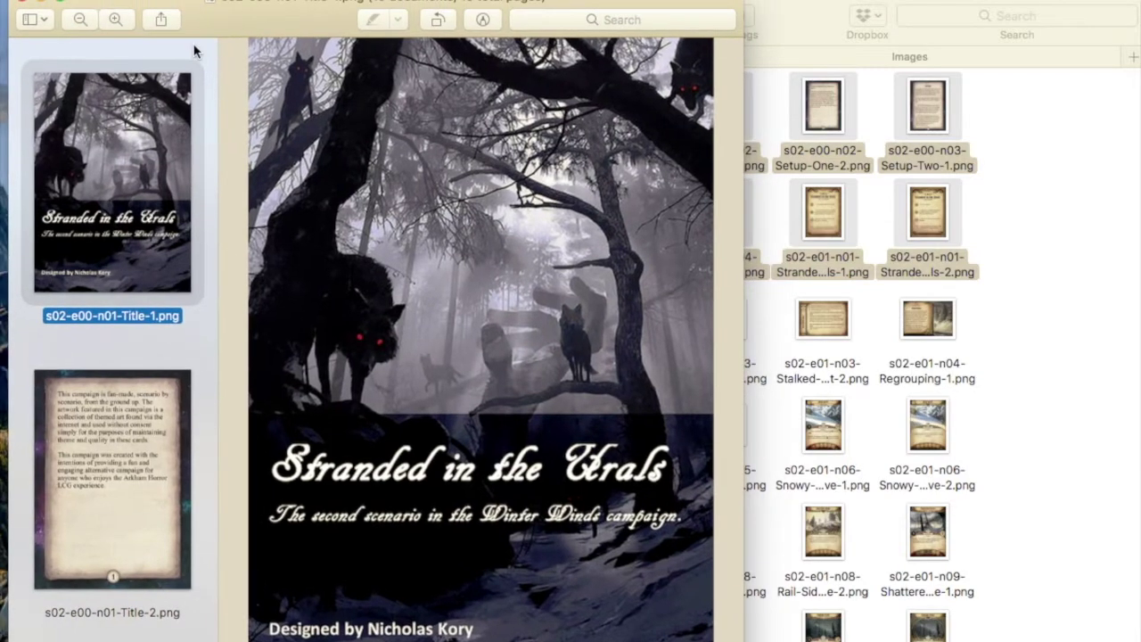
pyautogui.press('super+a')
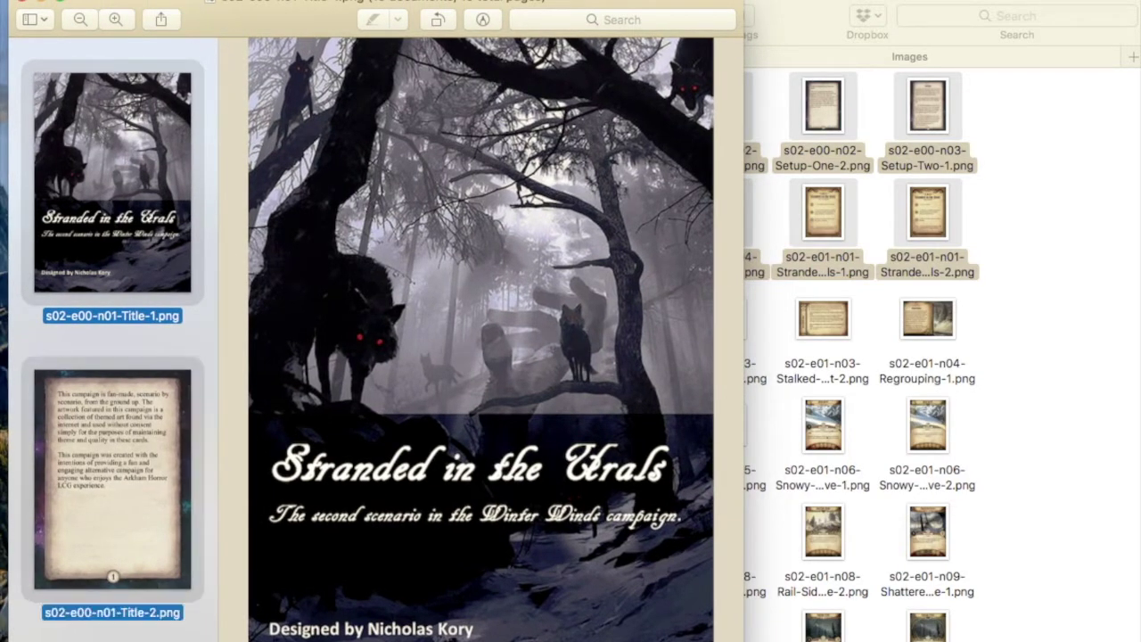
# Step: Adjust the size of the ten selected images to 300 pixels wide and 419 pixels high, without proportional scaling
pyautogui.click(250, 0)
pyautogui.click(282, 37)
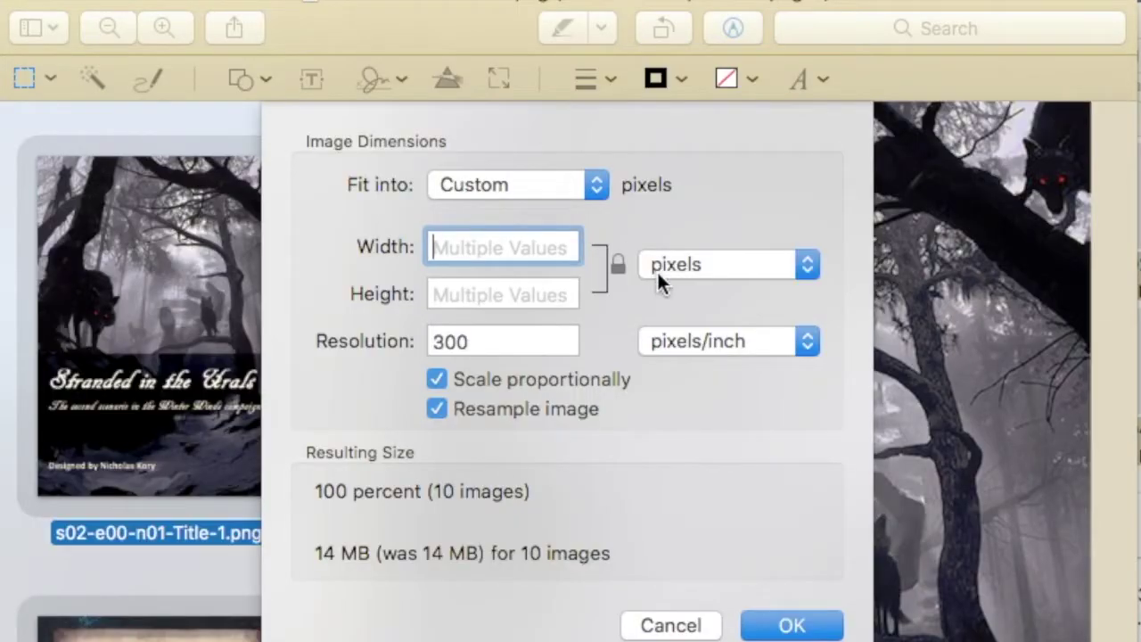
pyautogui.doubleClick(520, 341)
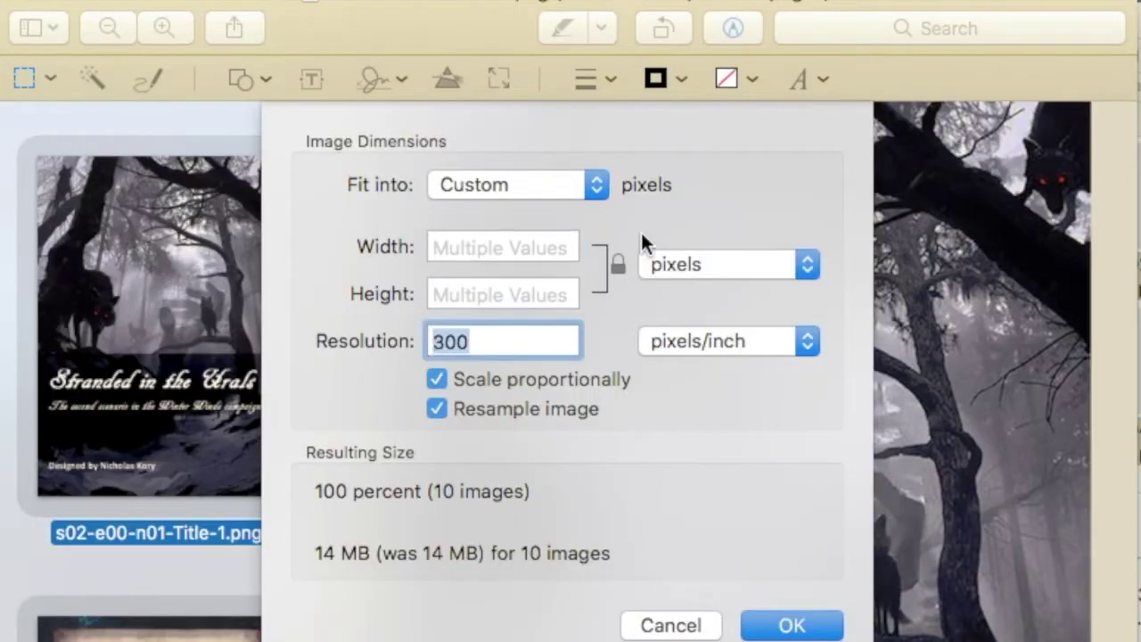
pyautogui.click(779, 266)
pyautogui.click(504, 247)
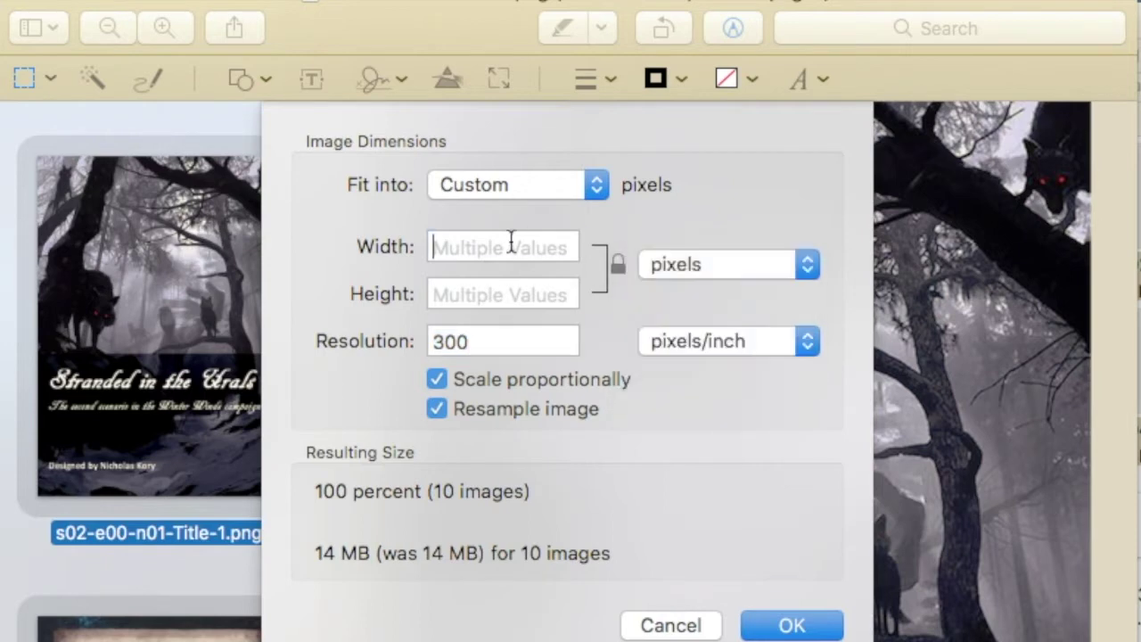
pyautogui.write('300')
pyautogui.click(542, 294)
pyautogui.write('419')
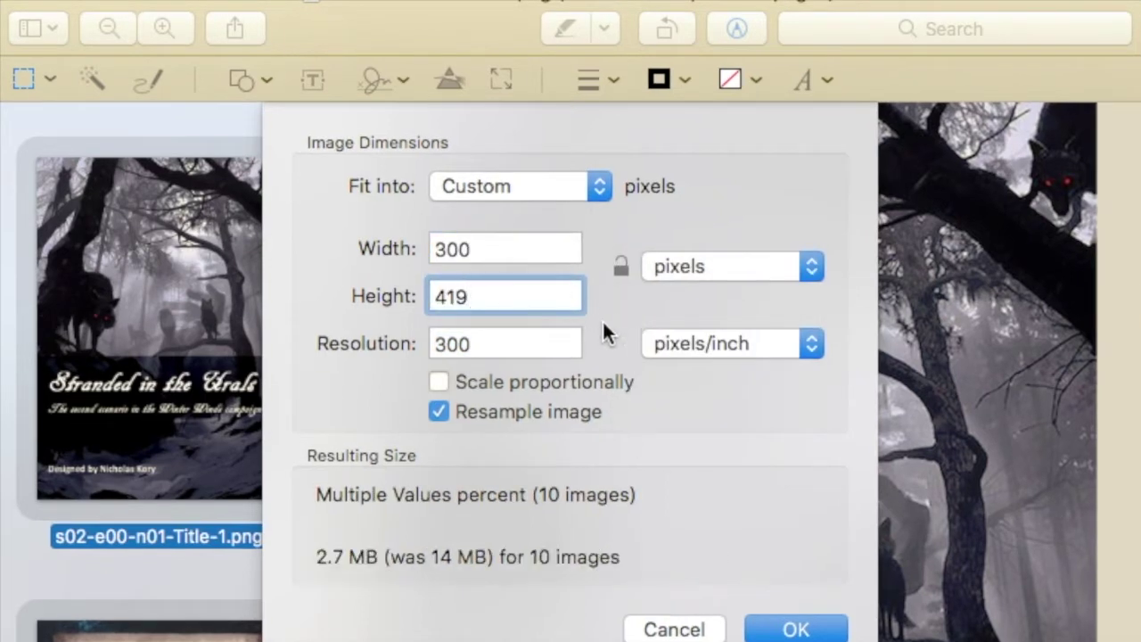
# Step: Set the resolution to 600 pixels/inch, apply the resize and look through the resized pages
pyautogui.click(486, 344)
pyautogui.write('400')
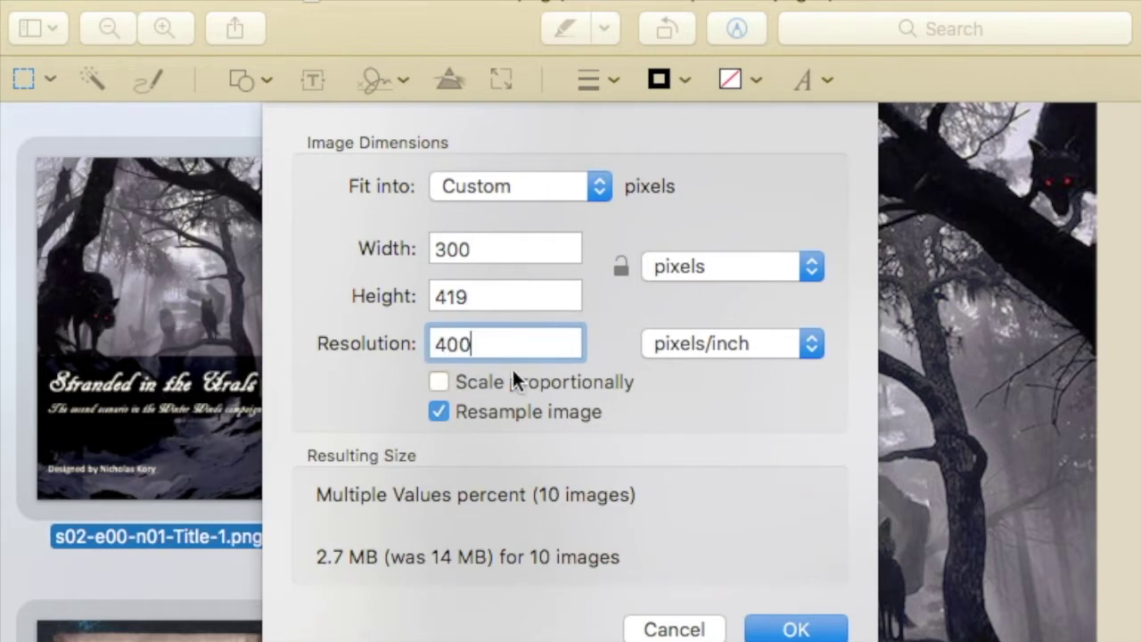
pyautogui.moveTo(483, 349); pyautogui.dragTo(407, 339)
pyautogui.write('600')
pyautogui.click(486, 297)
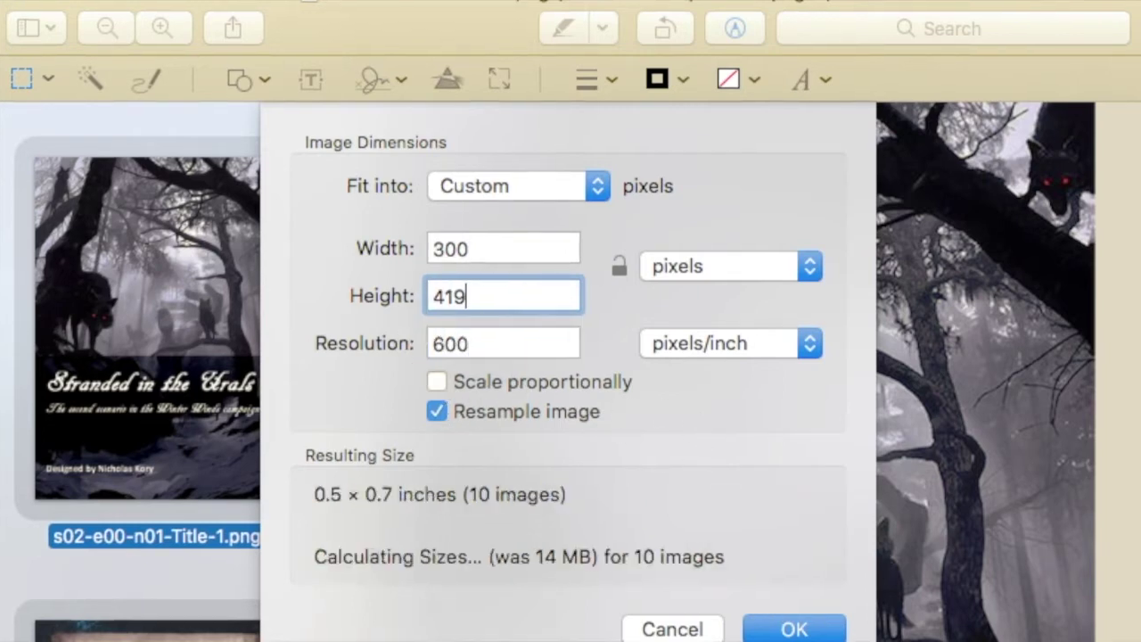
pyautogui.click(791, 629)
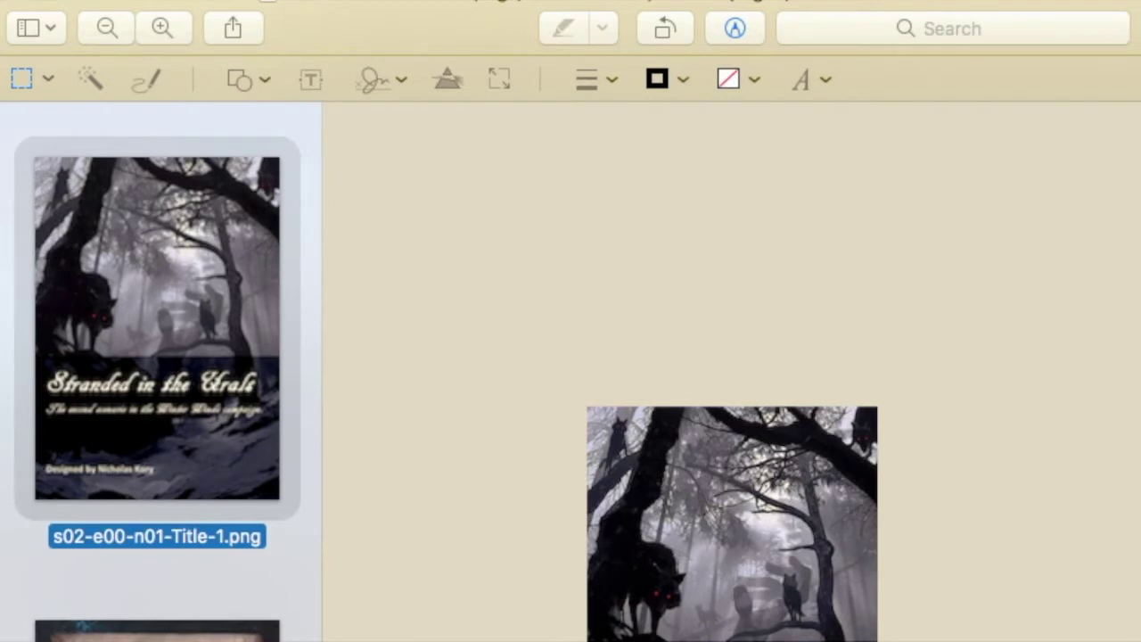
pyautogui.press('Down')
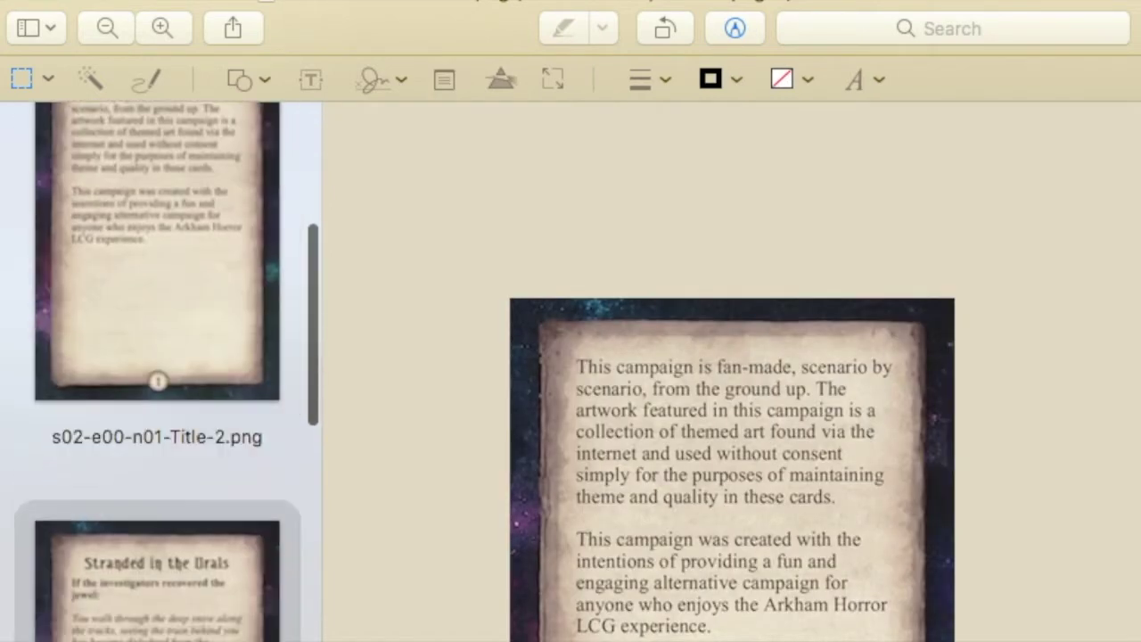
pyautogui.press('Down')
pyautogui.press('Down')
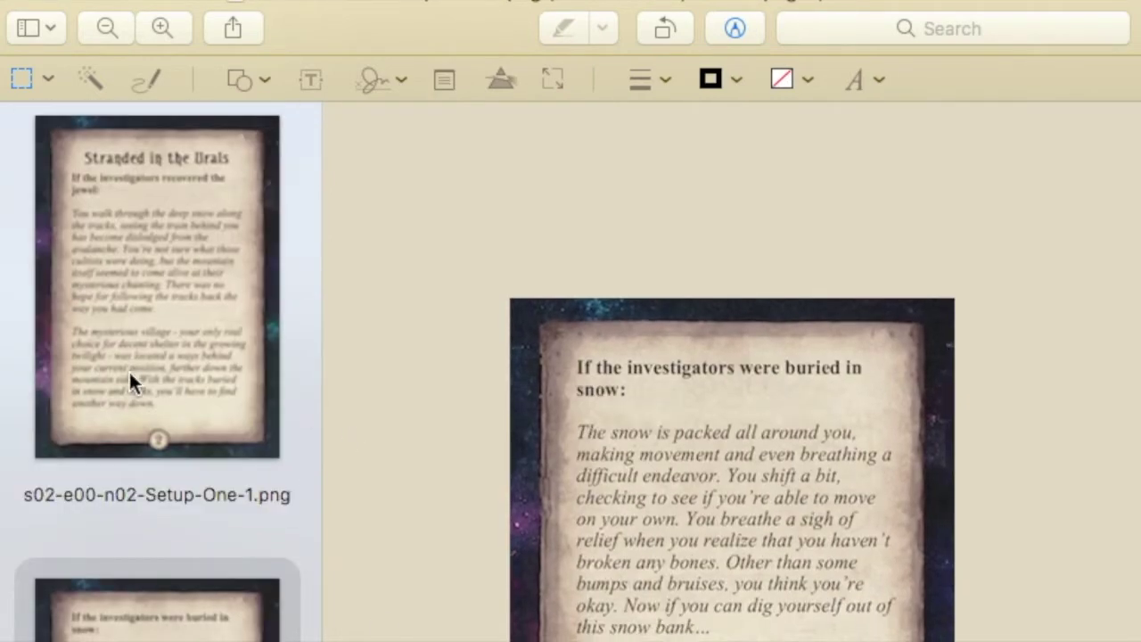
pyautogui.scroll(10, 129, 375)
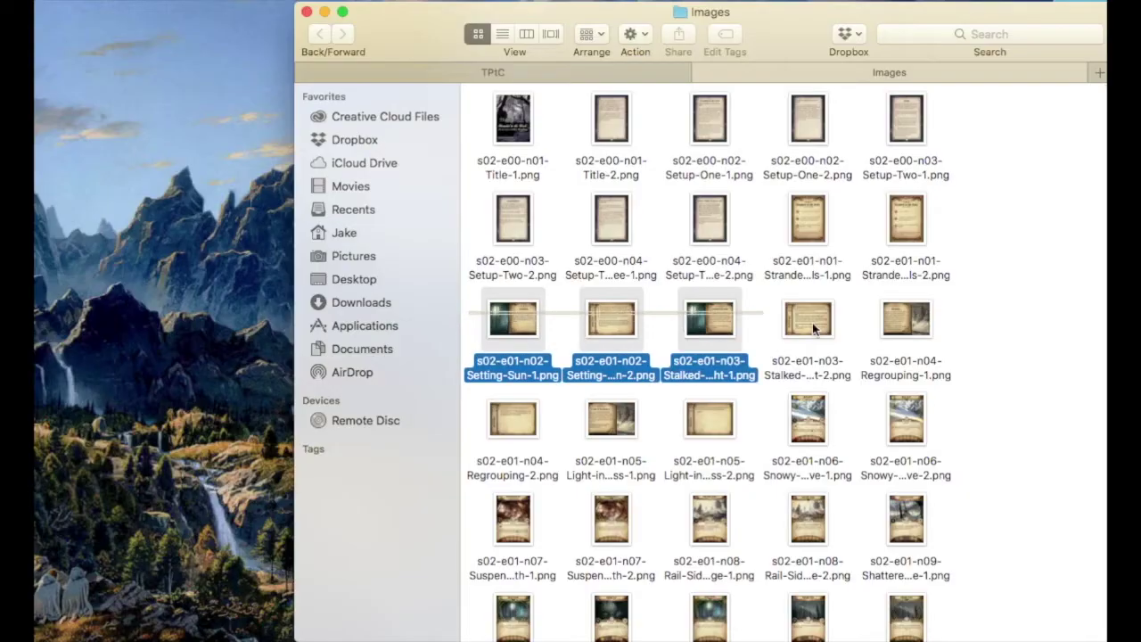
# Step: Open the eight landscape images, starting with s02-e01-n02-Setting-Sun-1.png, from the Images folder in Preview and select all of them
pyautogui.moveTo(812, 323); pyautogui.dragTo(918, 328)
pyautogui.hotkey('shift', 'Right')
pyautogui.hotkey('shift', 'Right')
pyautogui.hotkey('shift', 'Right')
pyautogui.scroll(-15, 691, 356)
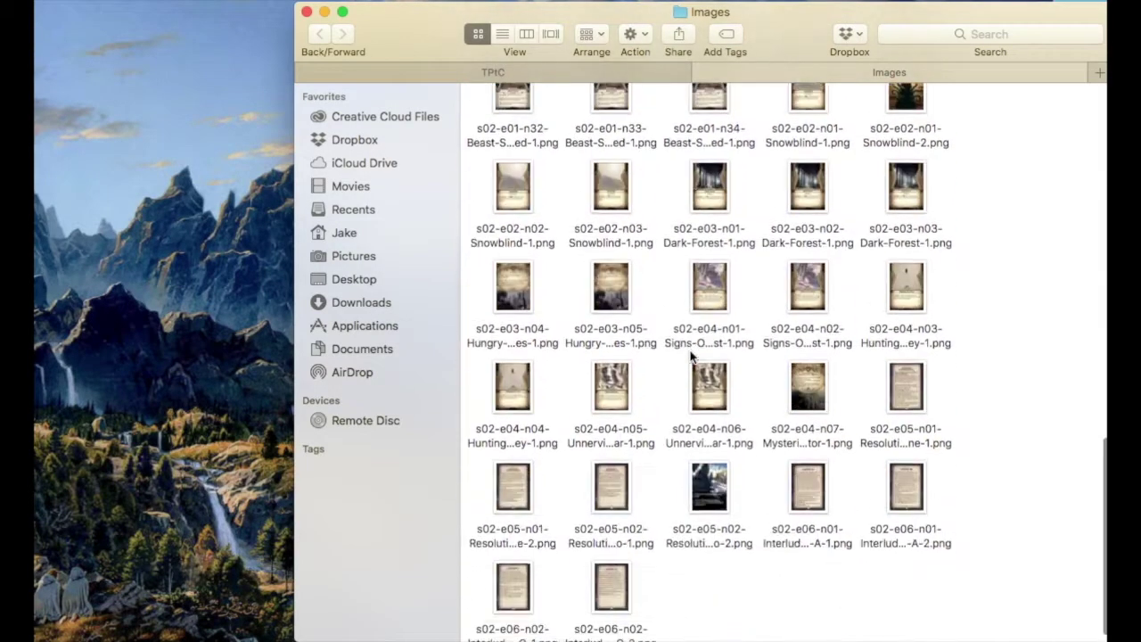
pyautogui.scroll(15, 691, 356)
pyautogui.doubleClick(515, 337)
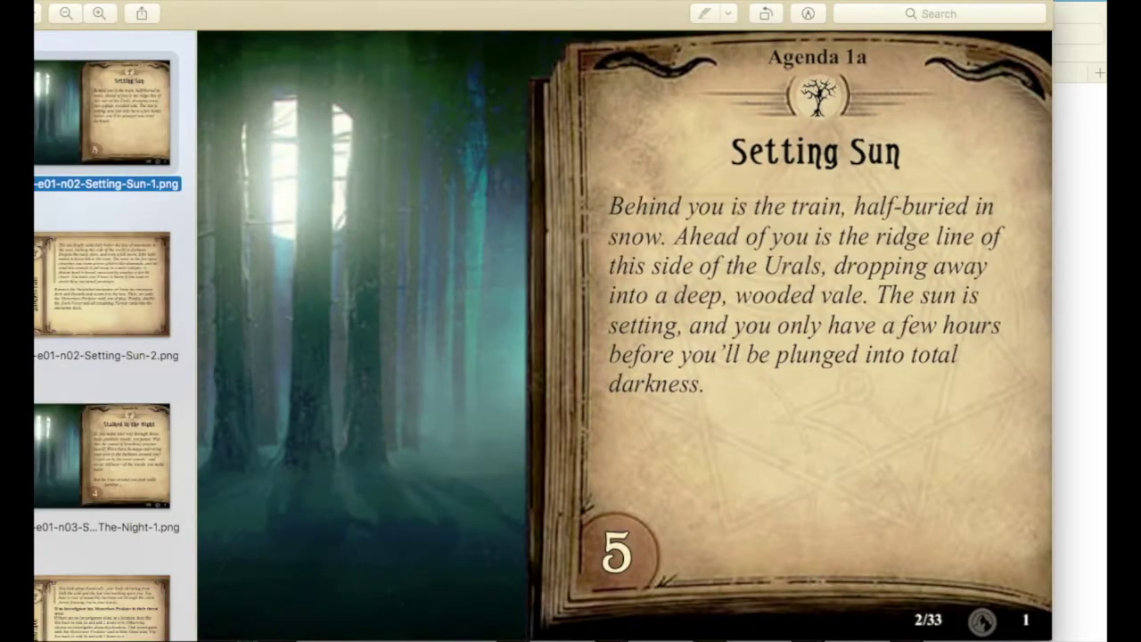
pyautogui.press('super+a')
# Step: Resize the eight landscape images to 419 × 300 pixels at 600 pixels/inch without proportional scaling, and quit Preview
pyautogui.click(267, 1)
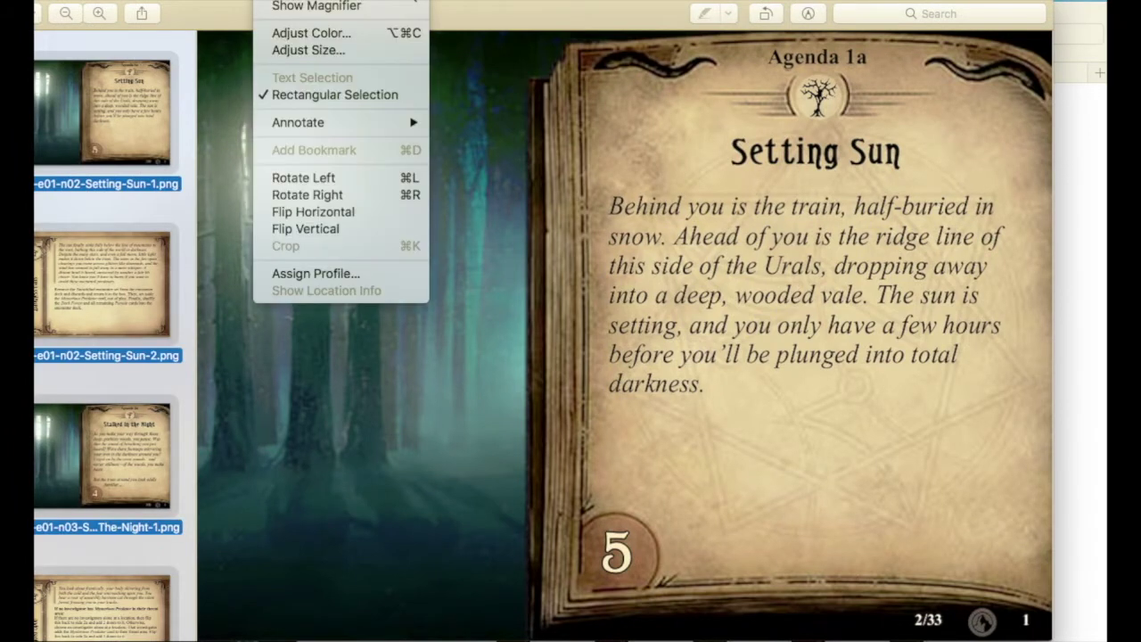
pyautogui.click(288, 48)
pyautogui.click(555, 157)
pyautogui.click(459, 203)
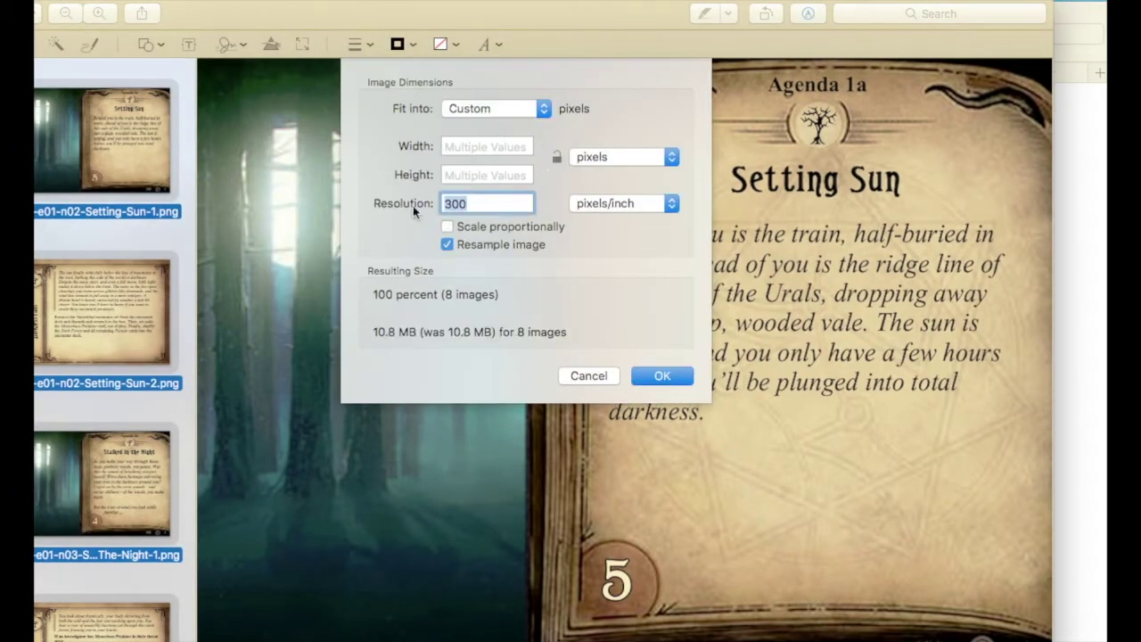
pyautogui.write('600')
pyautogui.click(469, 145)
pyautogui.write('319')
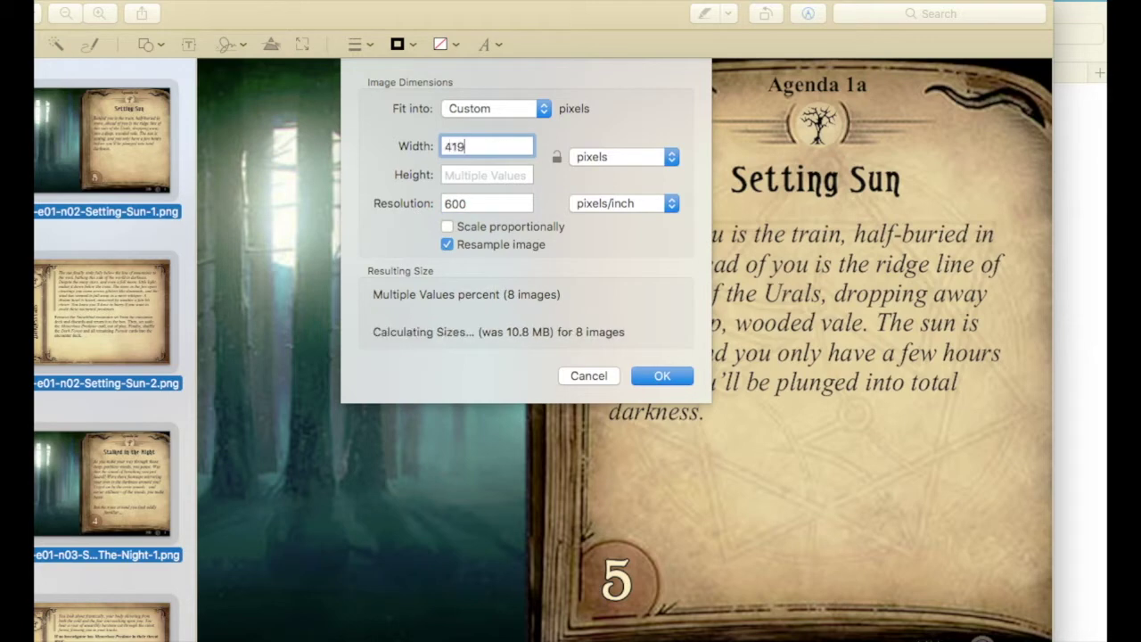
pyautogui.press('Tab')
pyautogui.write('300')
pyautogui.click(662, 375)
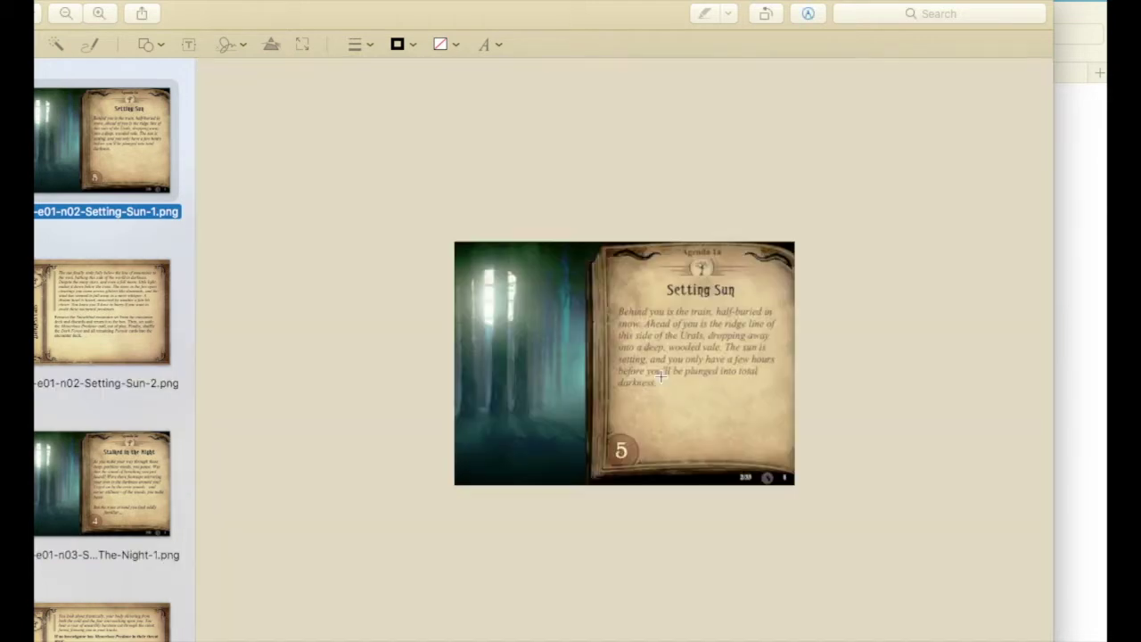
pyautogui.press('super+q')
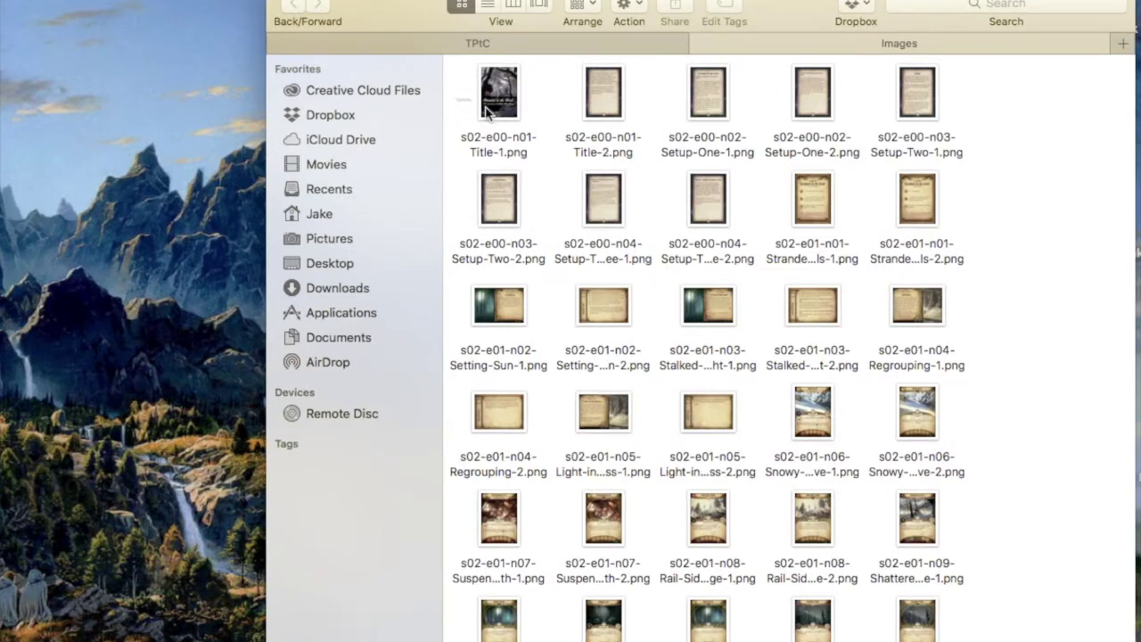
# Step: Batch rename all 82 images in the Images folder with the Name and Index format WW_SIU_, numbered after the name from 1
pyautogui.moveTo(485, 109); pyautogui.dragTo(980, 579)
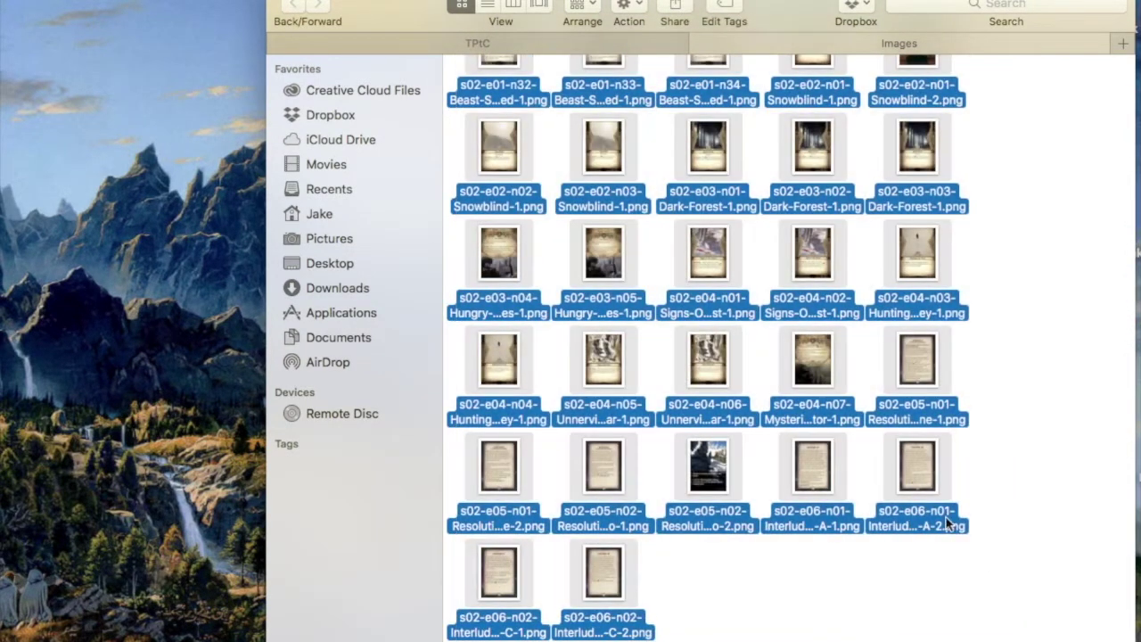
pyautogui.rightClick(900, 479)
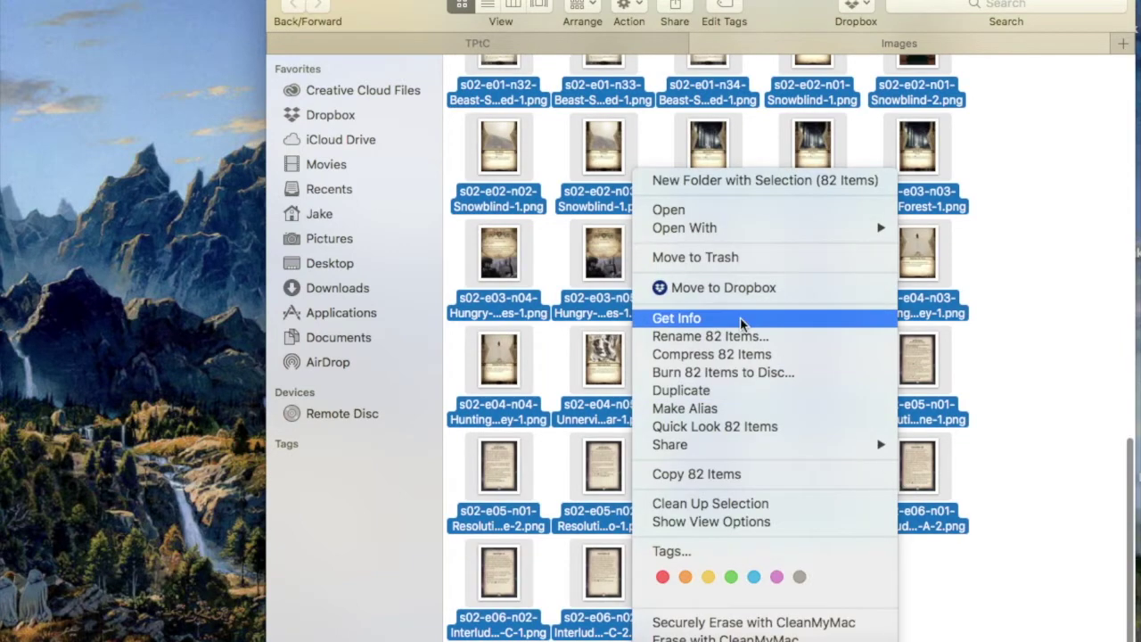
pyautogui.click(713, 334)
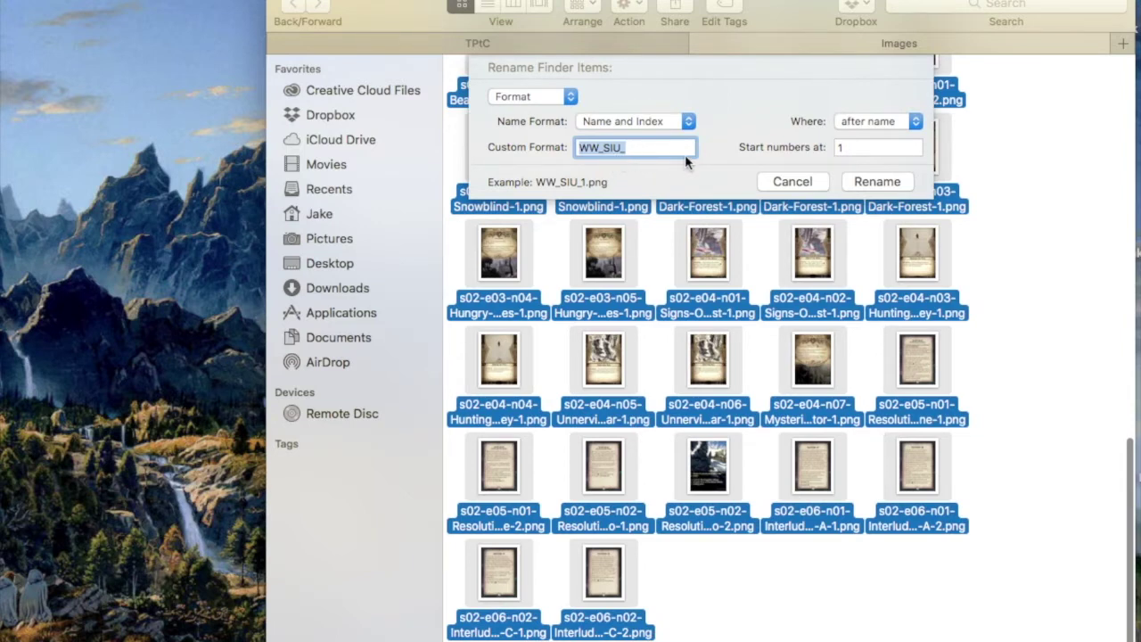
pyautogui.click(867, 181)
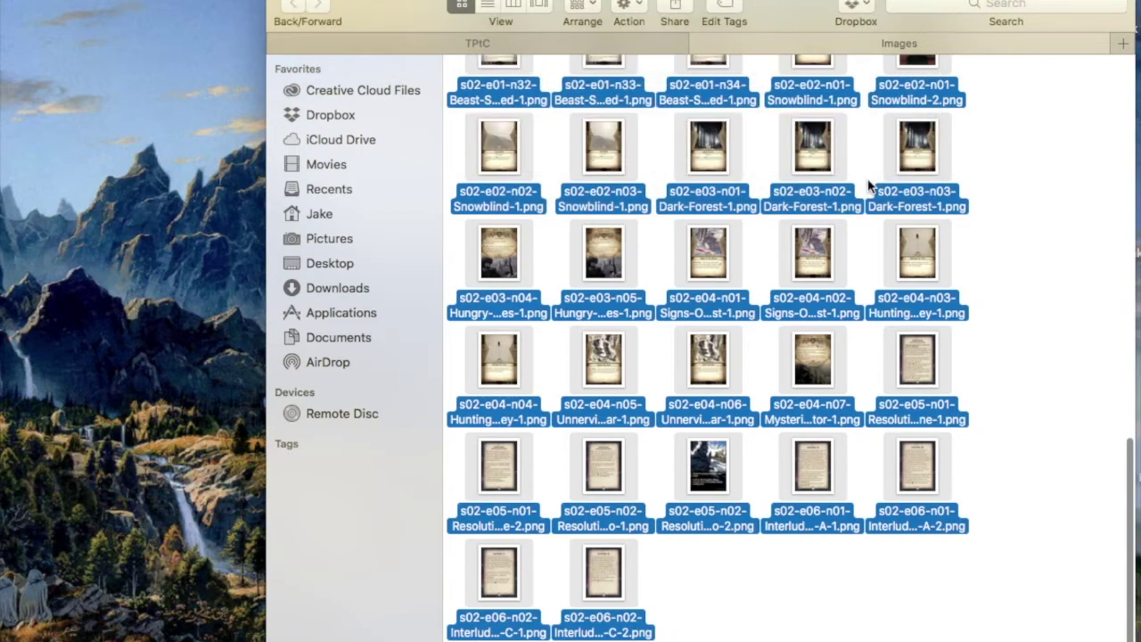
pyautogui.scroll(10, 813, 347)
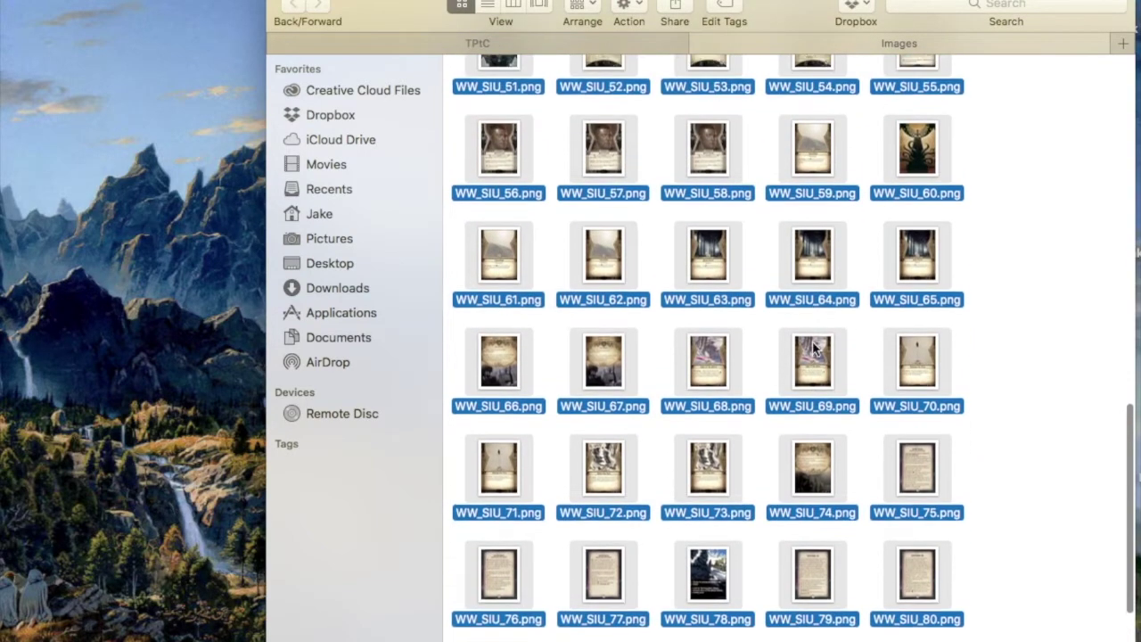
pyautogui.scroll(15, 813, 348)
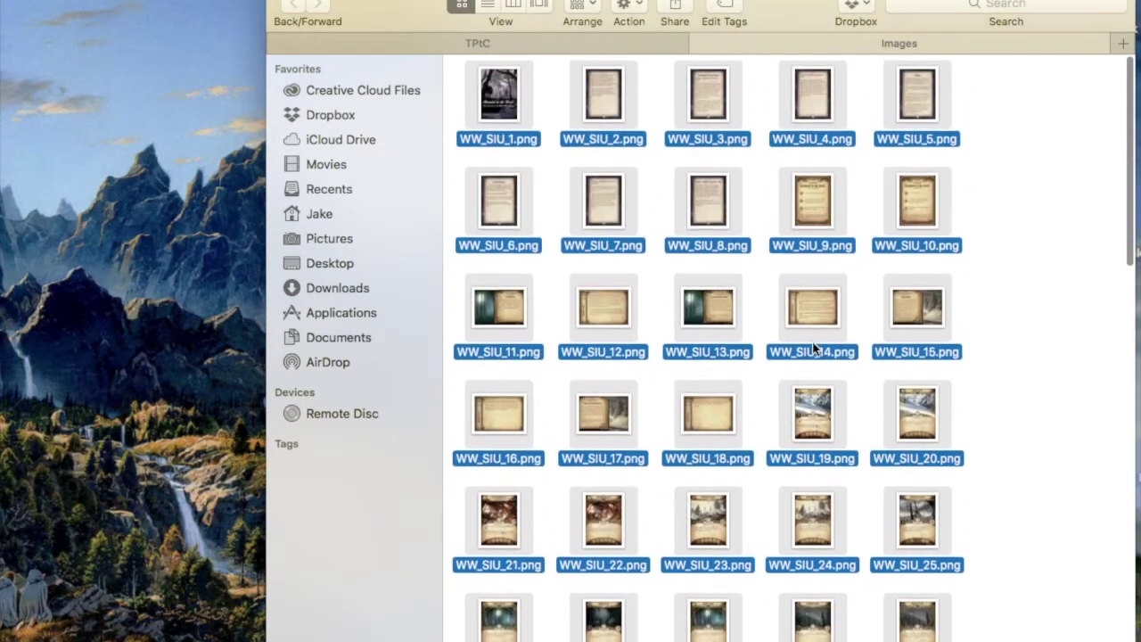
# Step: Change the extension of WW_SIU_1.png to .jpg and accept the new file type
pyautogui.click(764, 171)
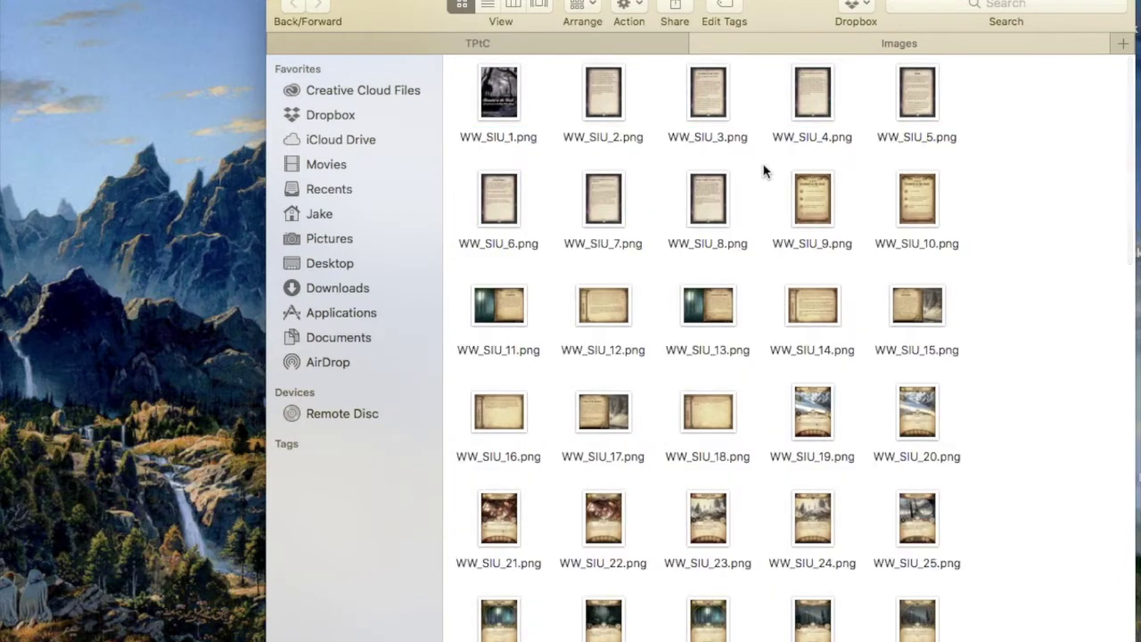
pyautogui.click(529, 139)
pyautogui.click(530, 136)
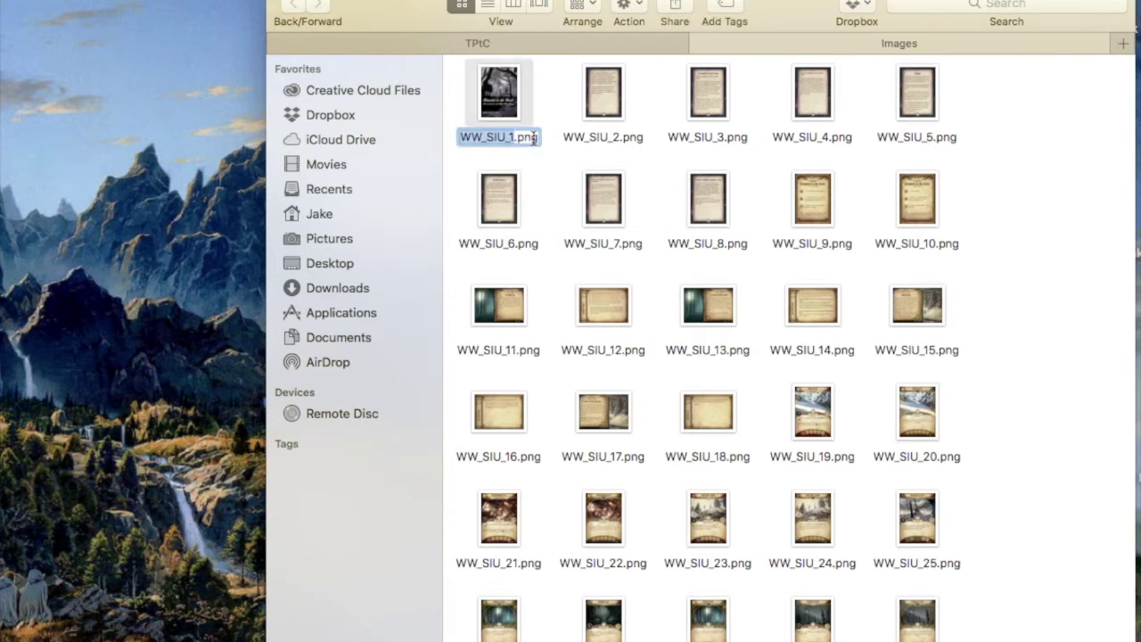
pyautogui.click(534, 136)
pyautogui.press('BackSpace')
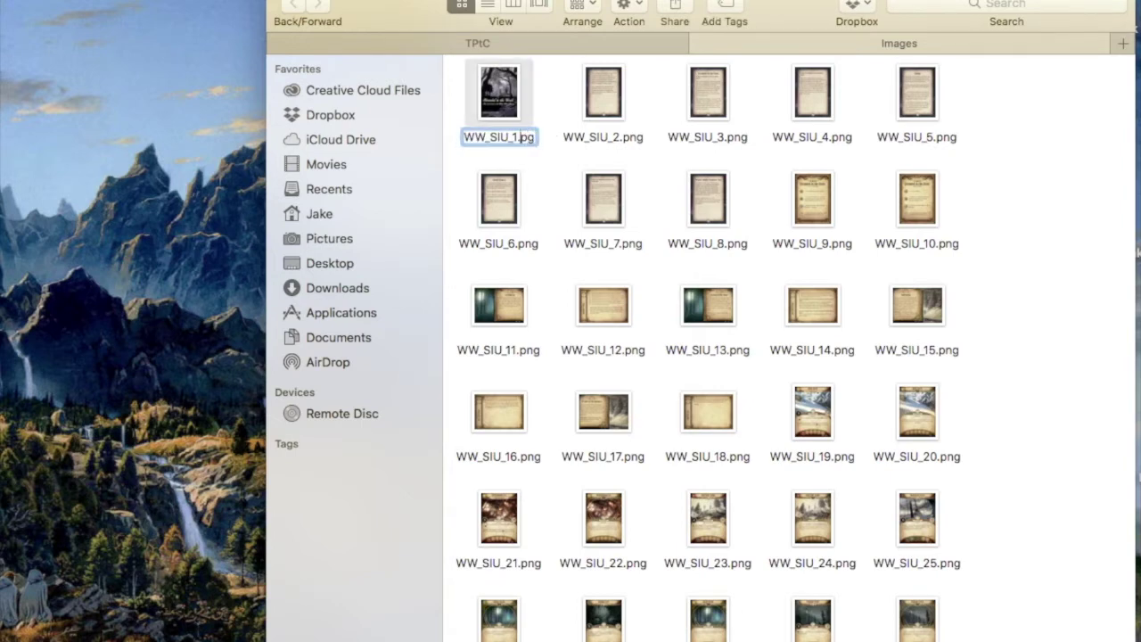
pyautogui.press('Left')
pyautogui.write('j')
pyautogui.press('Return')
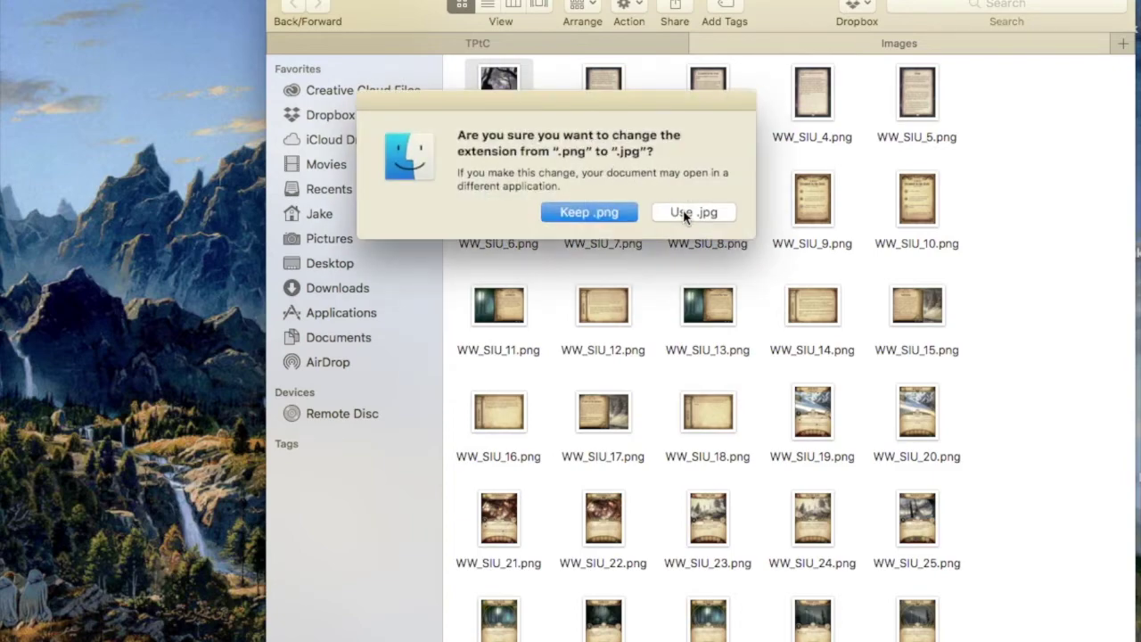
pyautogui.click(682, 212)
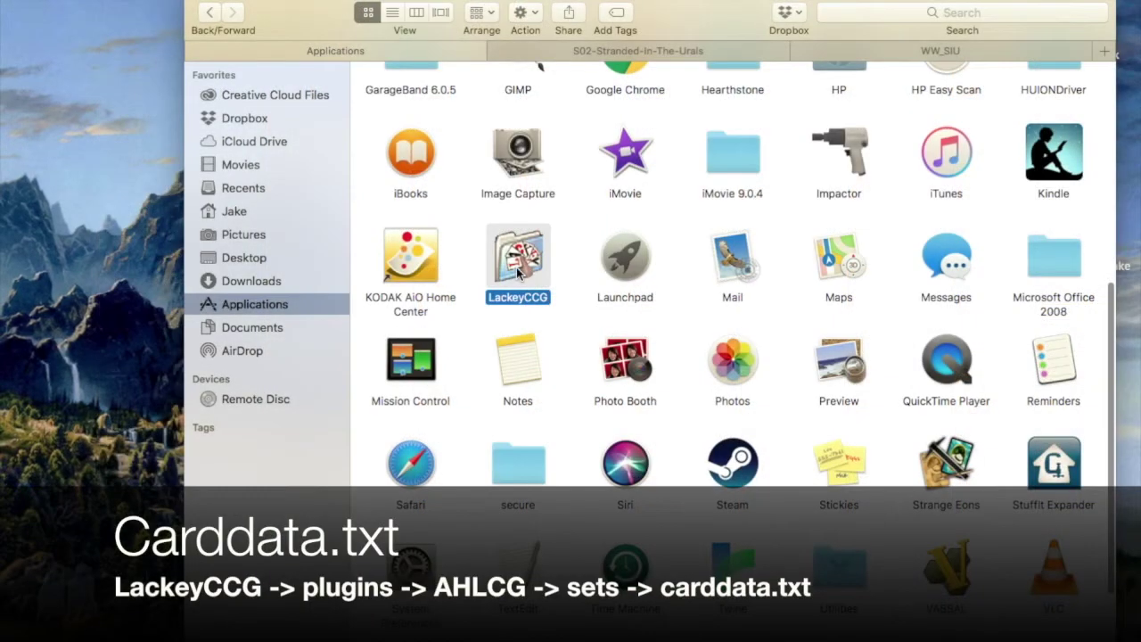
# Step: Open the sets folder inside the AHLCG plugin of the LackeyCCG application folder
pyautogui.rightClick(517, 274)
pyautogui.click(499, 258)
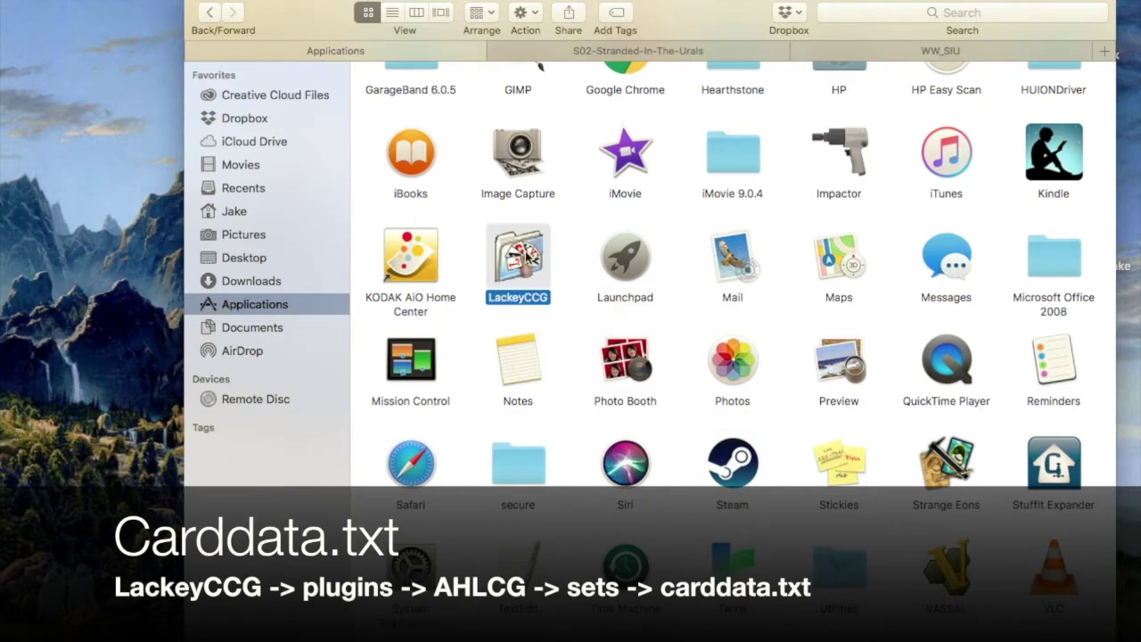
pyautogui.doubleClick(529, 271)
pyautogui.doubleClick(703, 114)
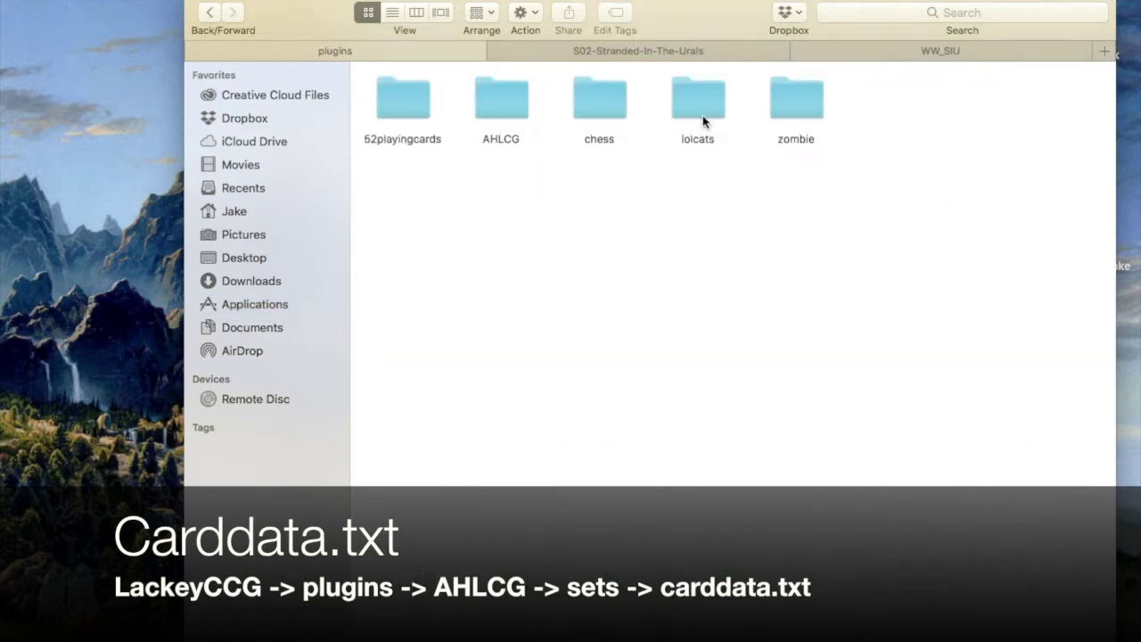
pyautogui.doubleClick(502, 100)
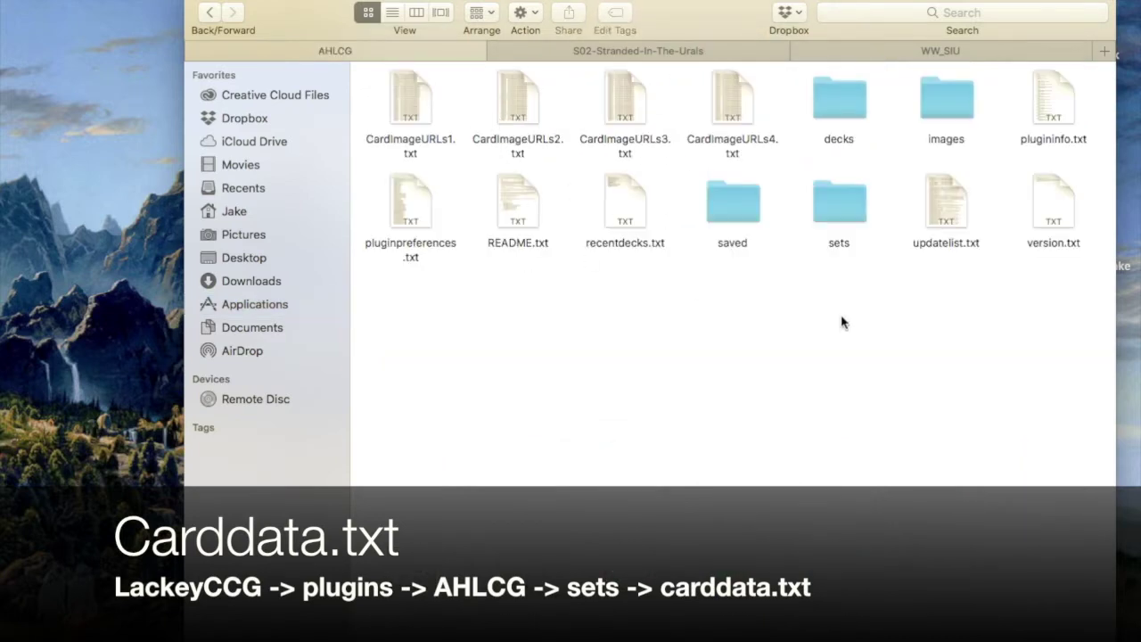
pyautogui.doubleClick(841, 207)
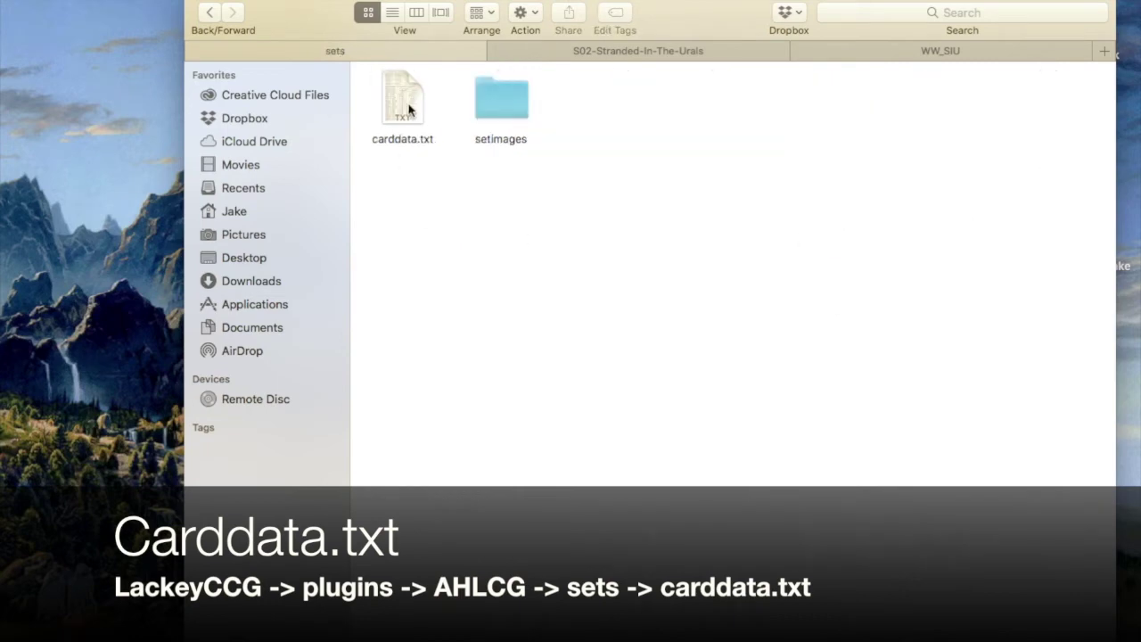
# Step: Copy carddata.txt from the sets folder into the S02-Stranded-In-The-Urals folder
pyautogui.click(408, 109)
pyautogui.rightClick(408, 108)
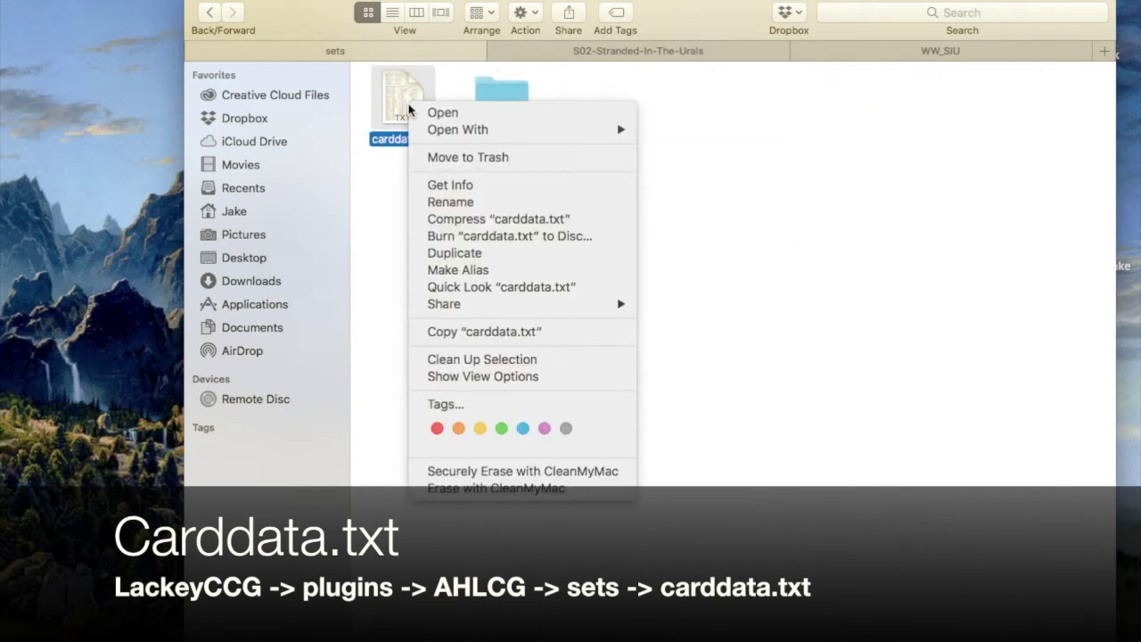
pyautogui.click(456, 333)
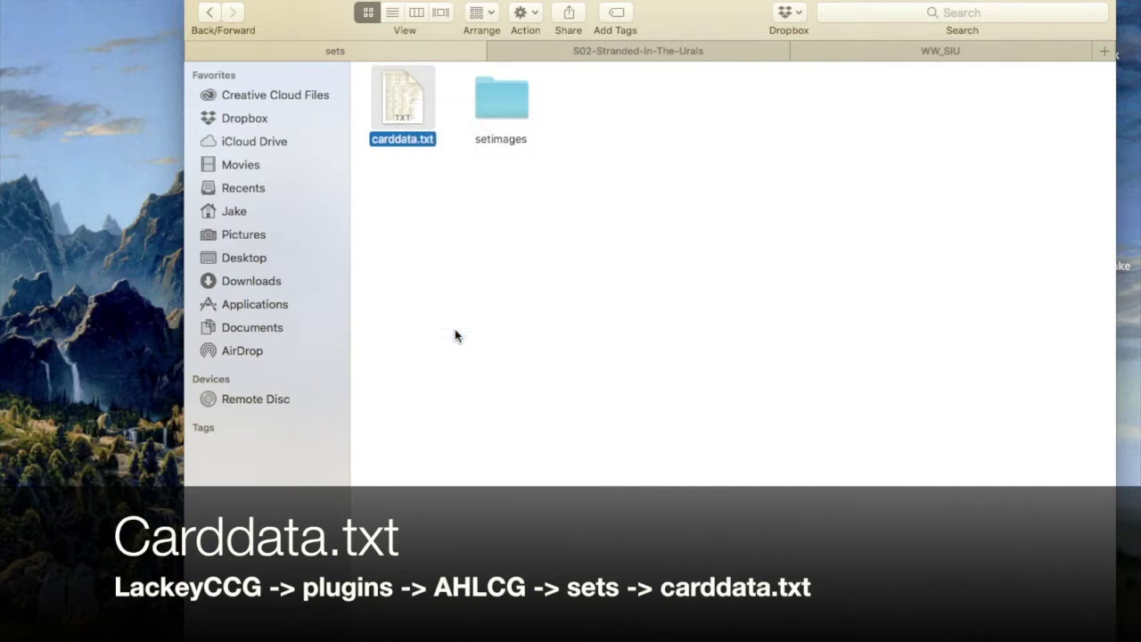
pyautogui.click(611, 54)
pyautogui.rightClick(597, 123)
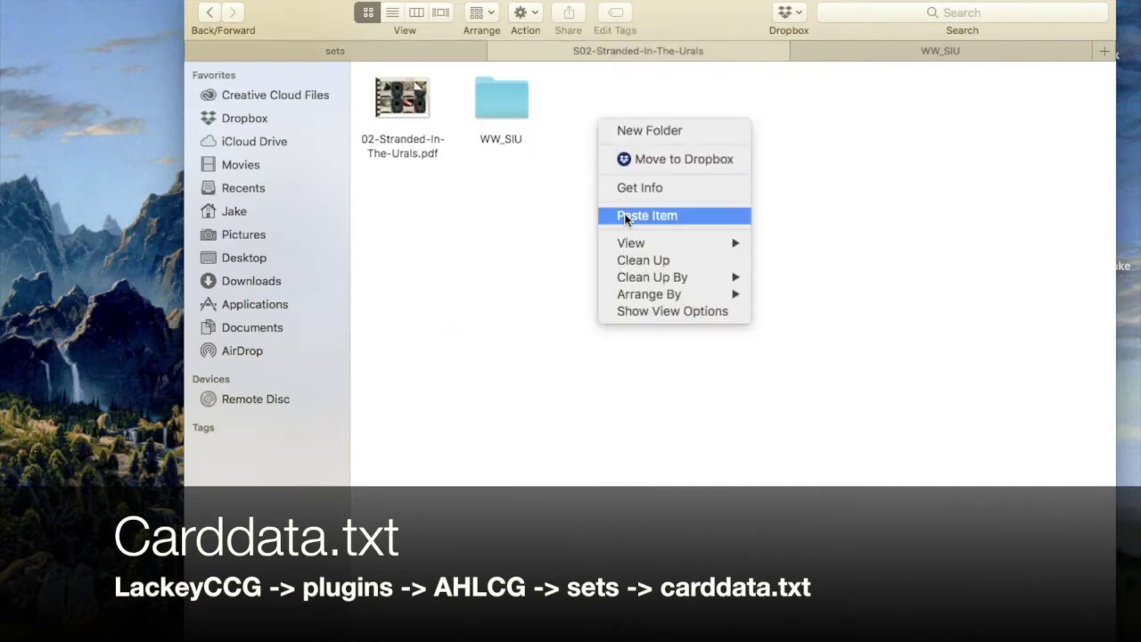
pyautogui.click(626, 218)
# Step: Open the copied carddata.txt in Microsoft Excel and select the first empty cell below the existing card list, A877
pyautogui.rightClick(601, 101)
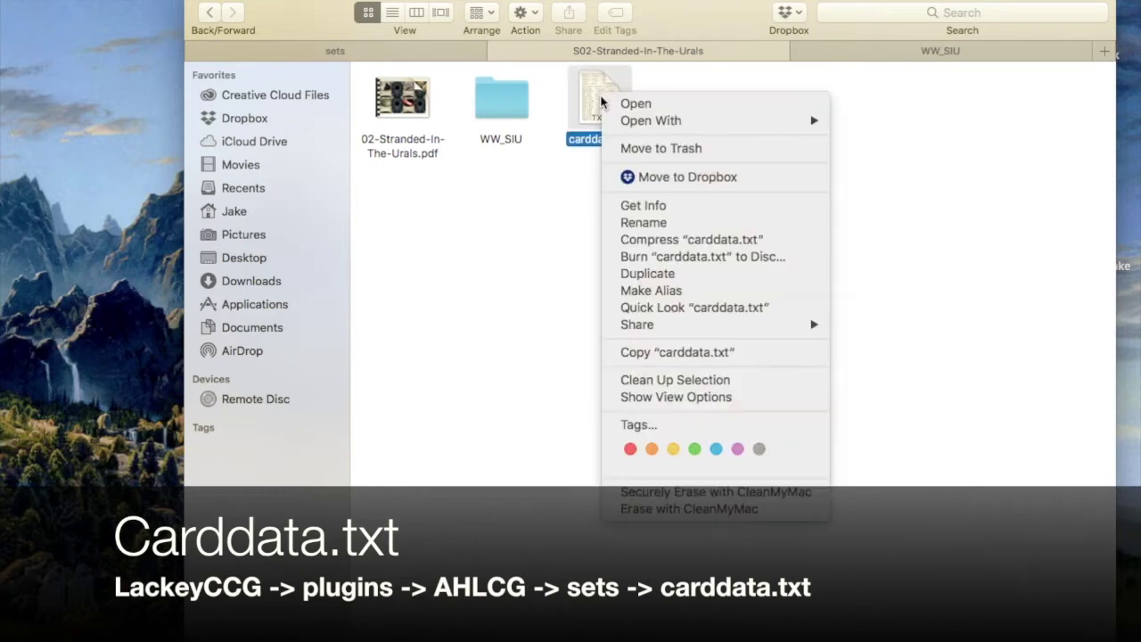
pyautogui.moveTo(629, 123)
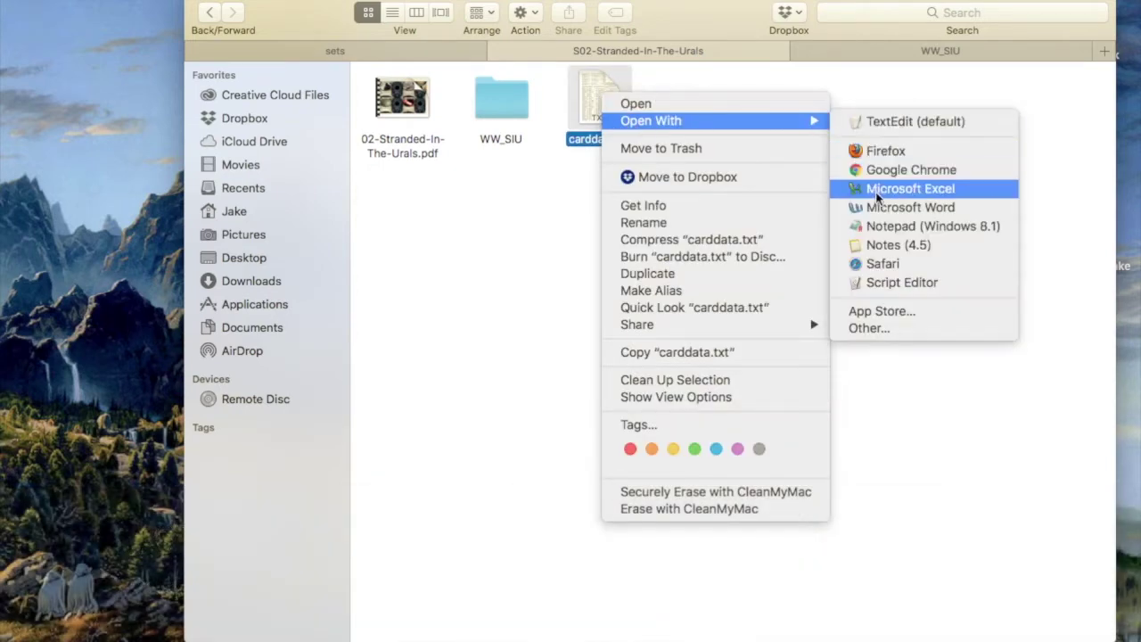
pyautogui.click(875, 189)
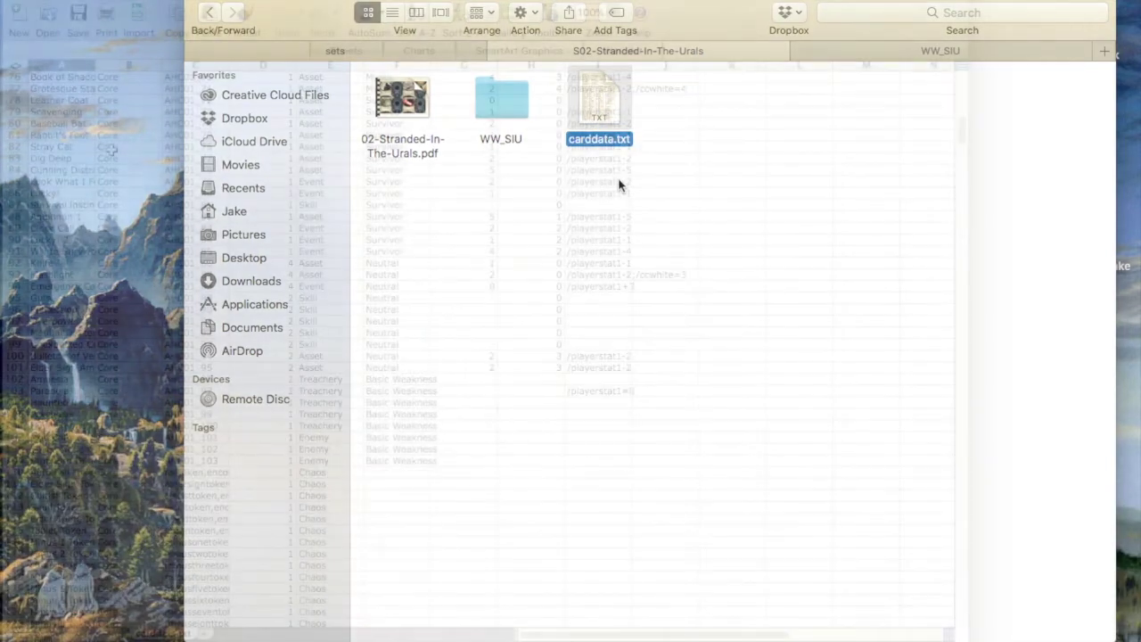
pyautogui.scroll(-20, 107, 153)
pyautogui.scroll(-20, 107, 152)
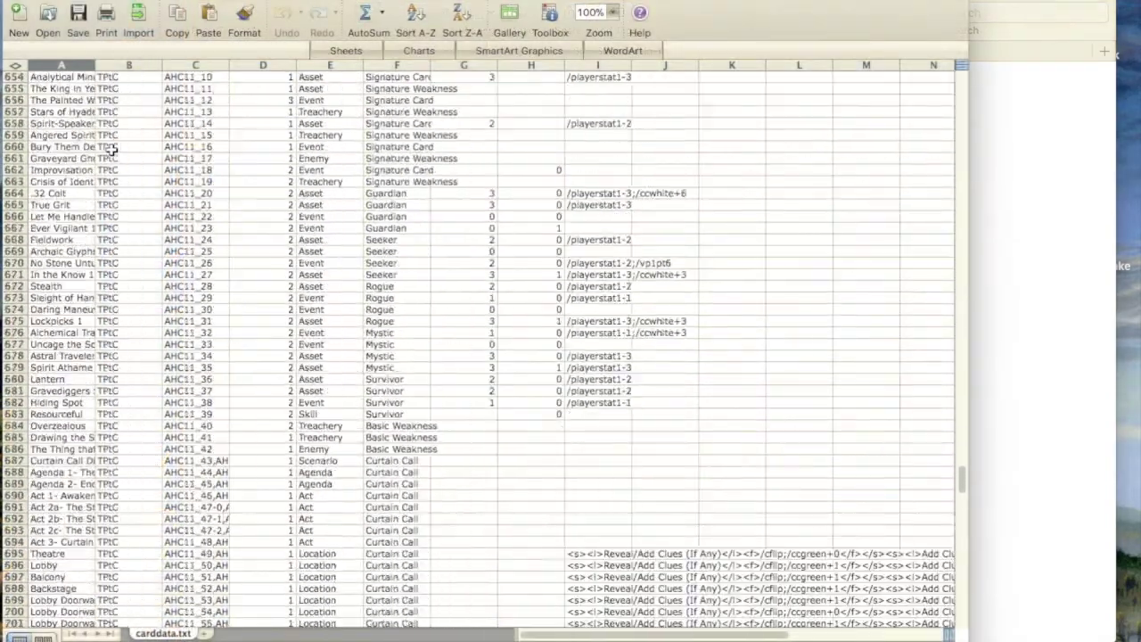
pyautogui.scroll(-4, 101, 148)
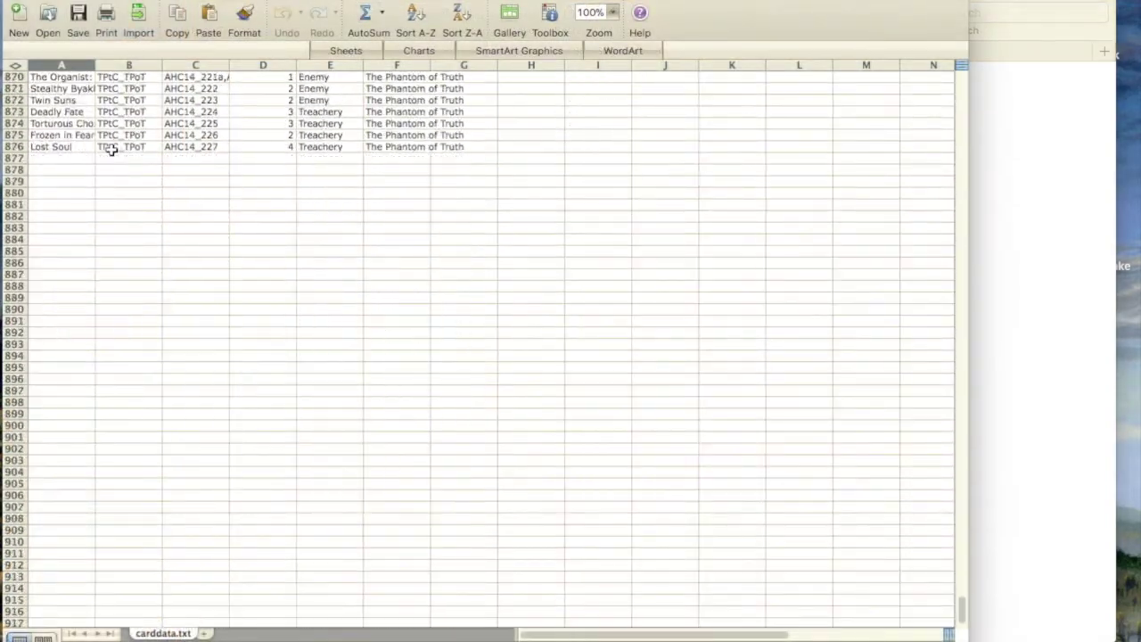
pyautogui.click(66, 158)
pyautogui.scroll(4, 59, 298)
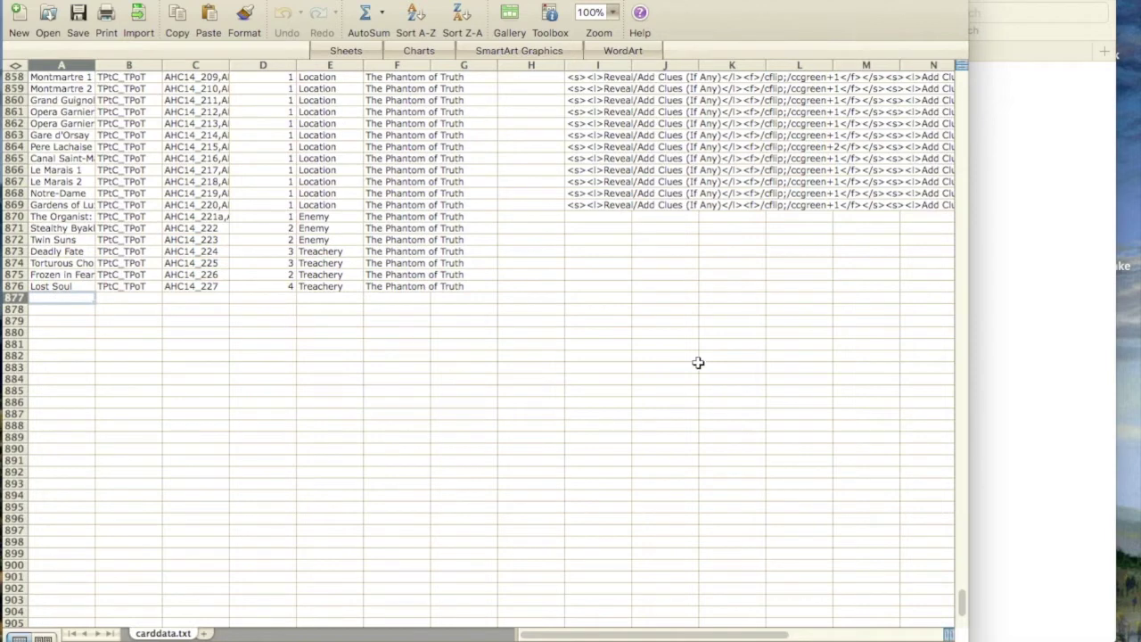
# Step: Select all the card images in the WW_SIU folder and open them together in Preview
pyautogui.click(996, 253)
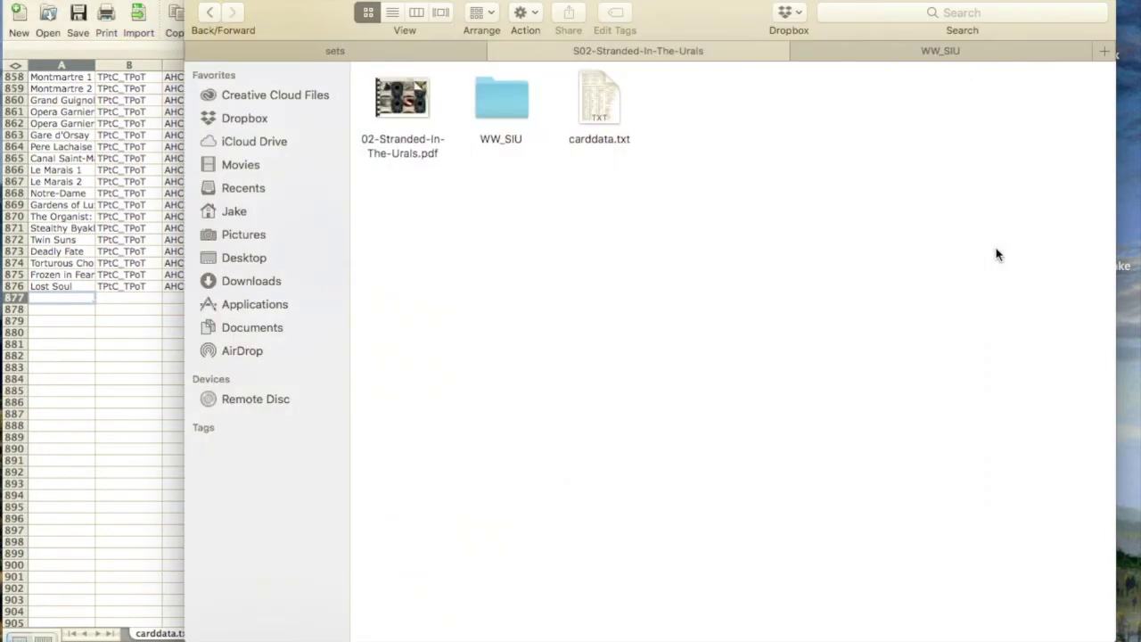
pyautogui.click(892, 50)
pyautogui.moveTo(368, 66); pyautogui.dragTo(1095, 615)
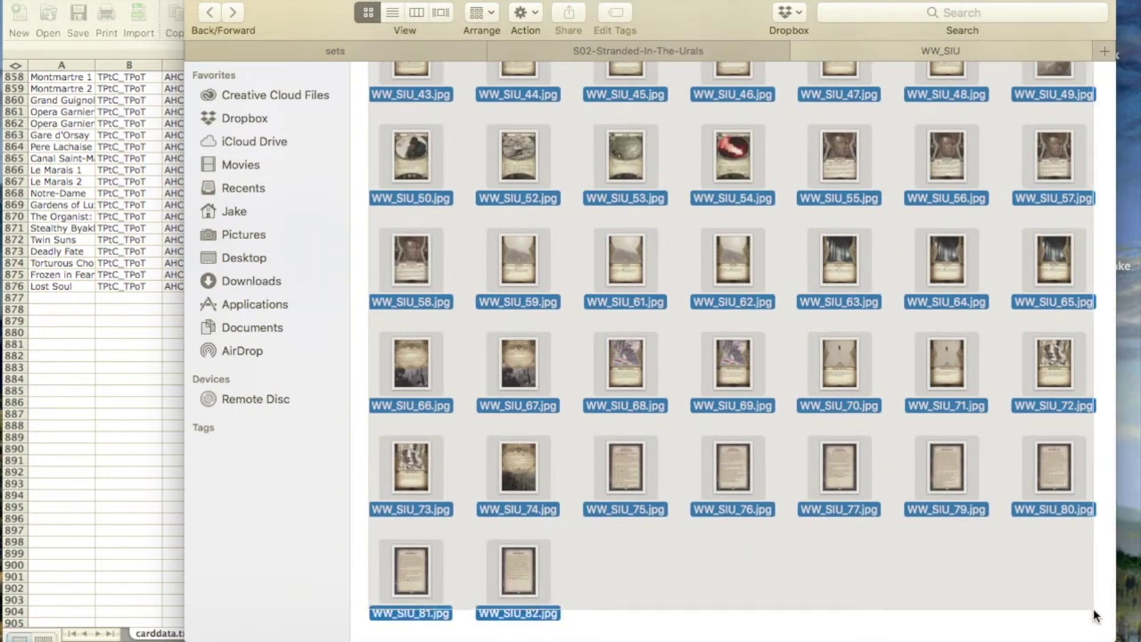
pyautogui.moveTo(517, 466); pyautogui.dragTo(514, 463)
pyautogui.doubleClick(515, 462)
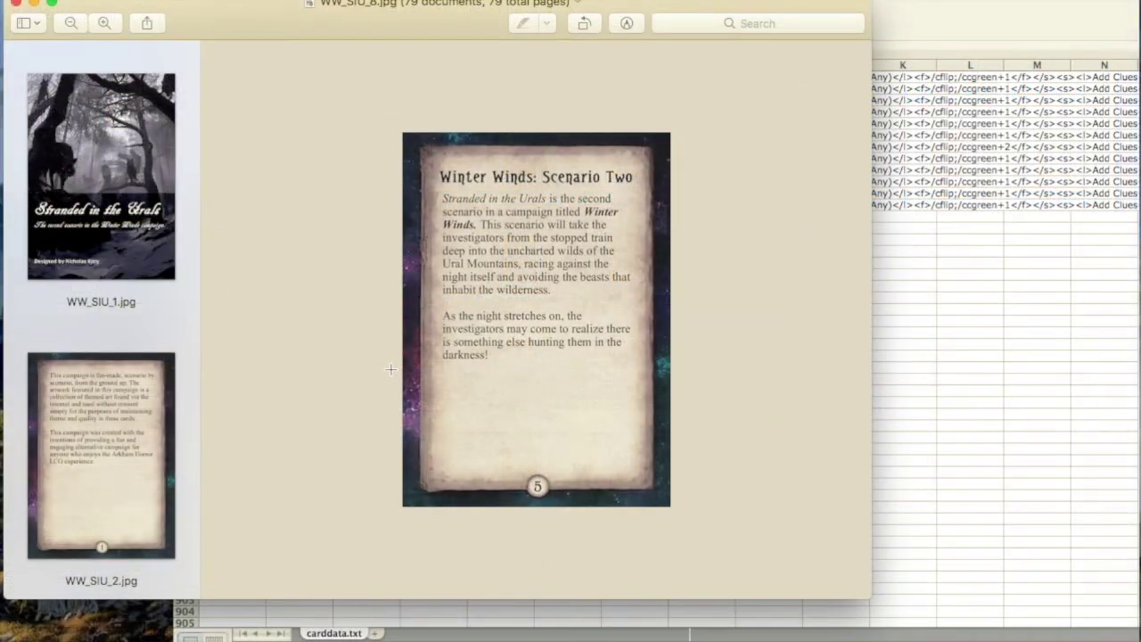
# Step: In carddata.txt, enter Stranded in the Urals Setup 1 in A877 and fill F877:F896 with Stranded in the Urals
pyautogui.click(900, 270)
pyautogui.click(237, 301)
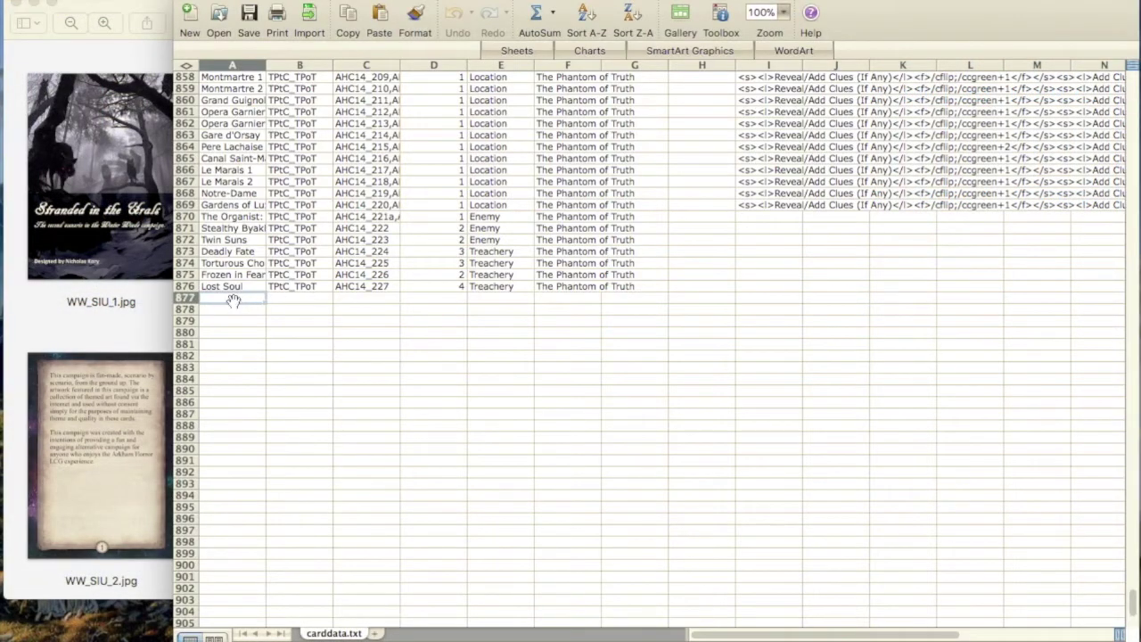
pyautogui.write('Stranded')
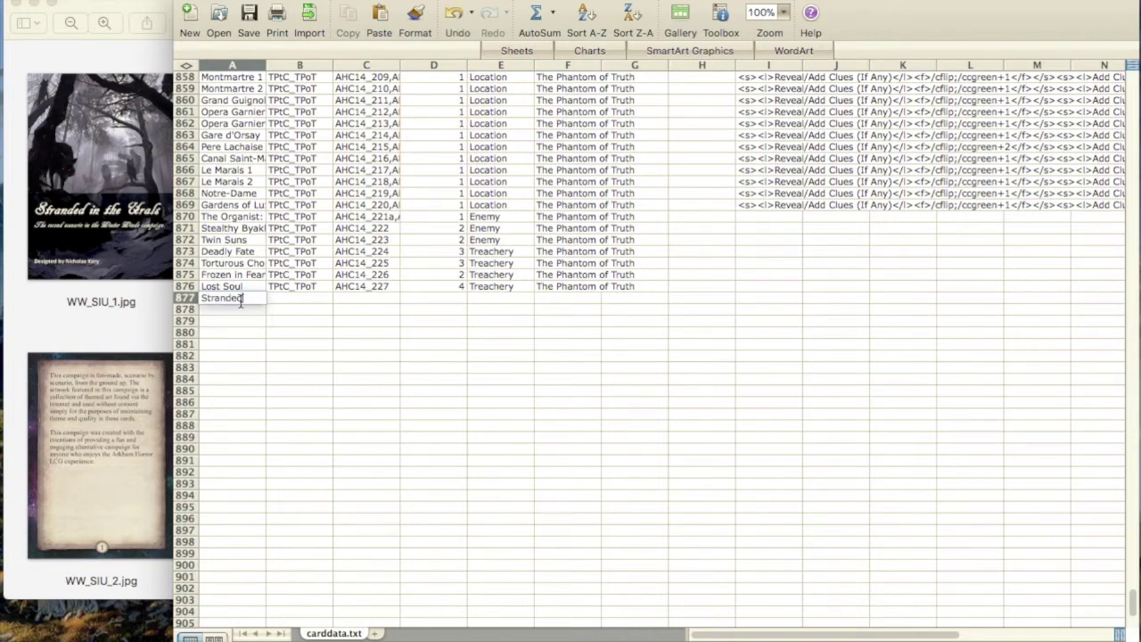
pyautogui.press('super+v')
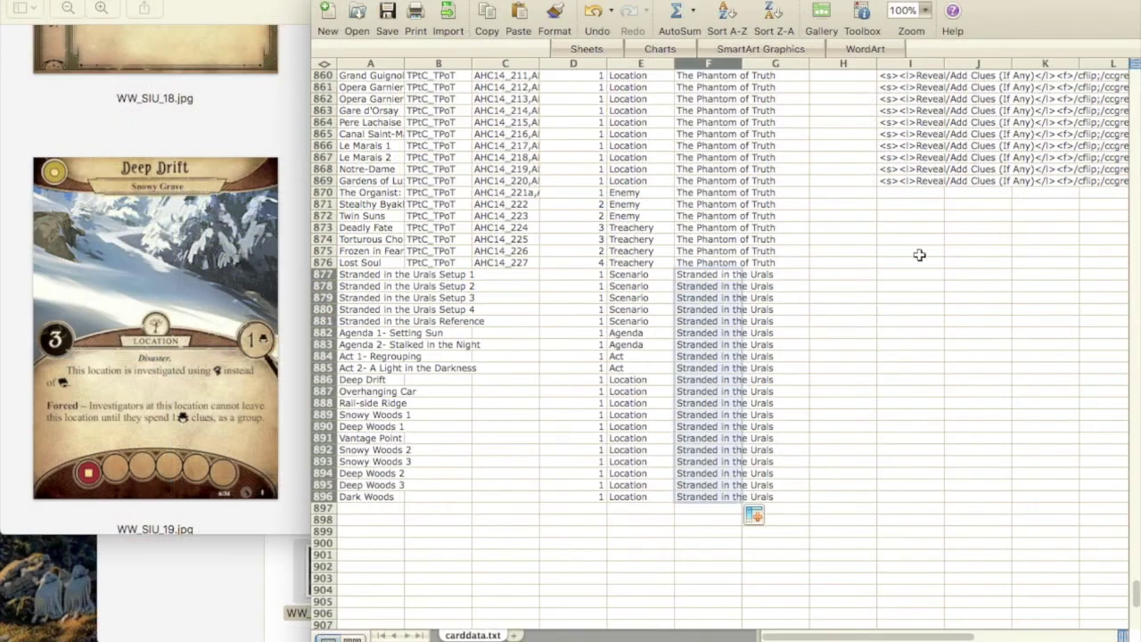
# Step: Copy the Reveal/Add Clues script from I869 into I886:I896 for the new Location cards
pyautogui.click(850, 204)
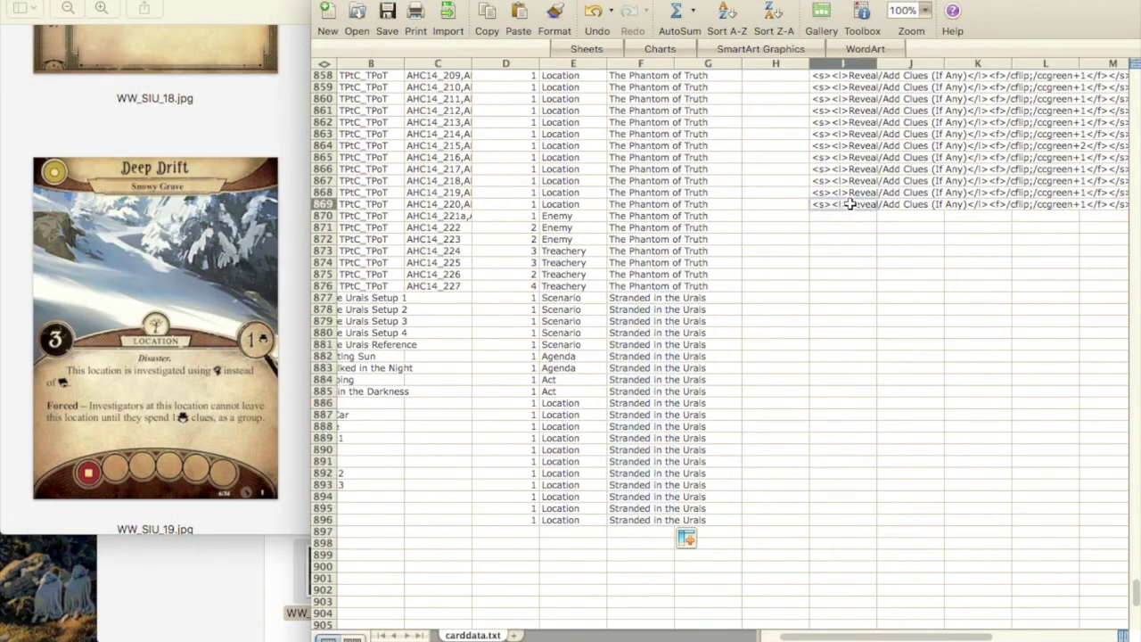
pyautogui.click(828, 402)
pyautogui.hscroll(-1, 828, 402)
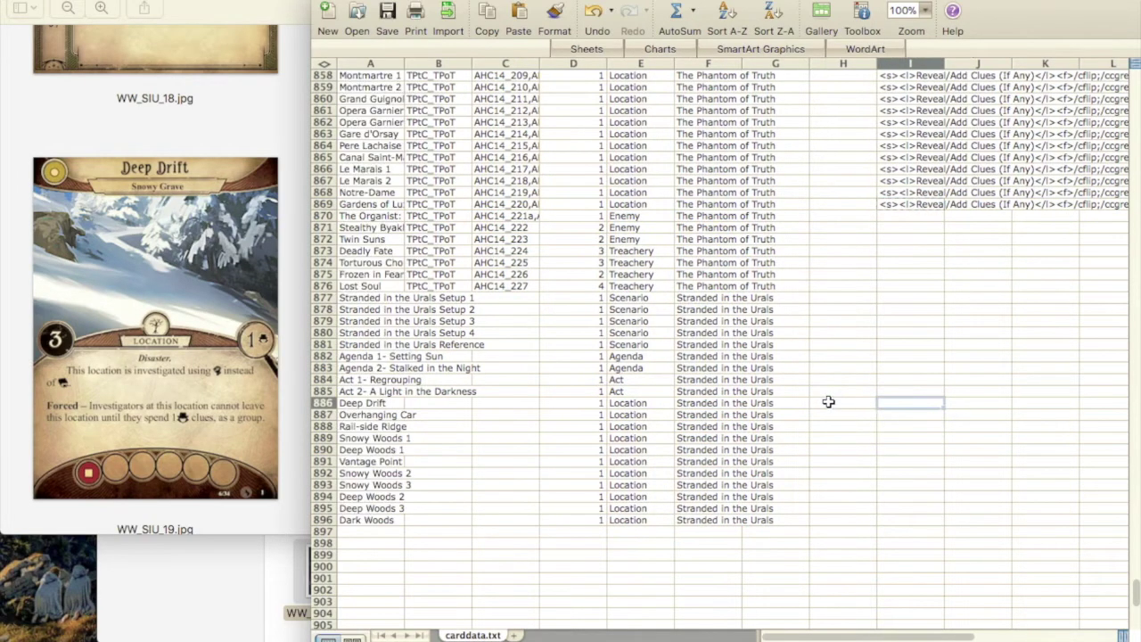
pyautogui.press('super+v')
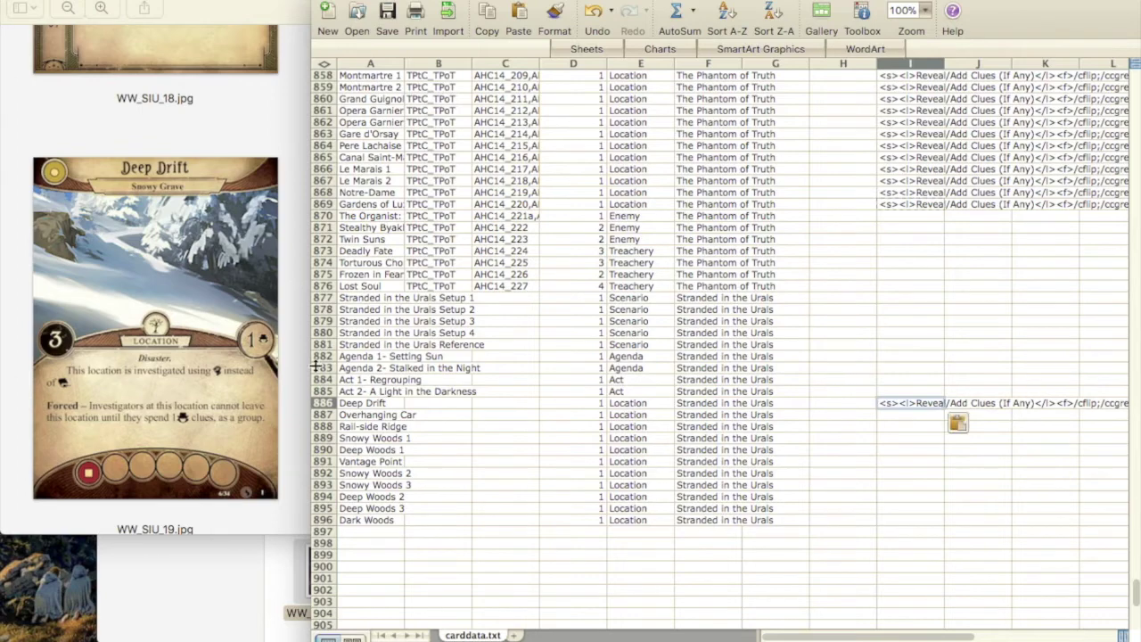
pyautogui.scroll(-10, 192, 237)
pyautogui.scroll(-3, 361, 440)
pyautogui.press('super+v')
# Step: Add the treachery card Lost Bearings in row 897 with a quantity of 2 in column D
pyautogui.click(361, 440)
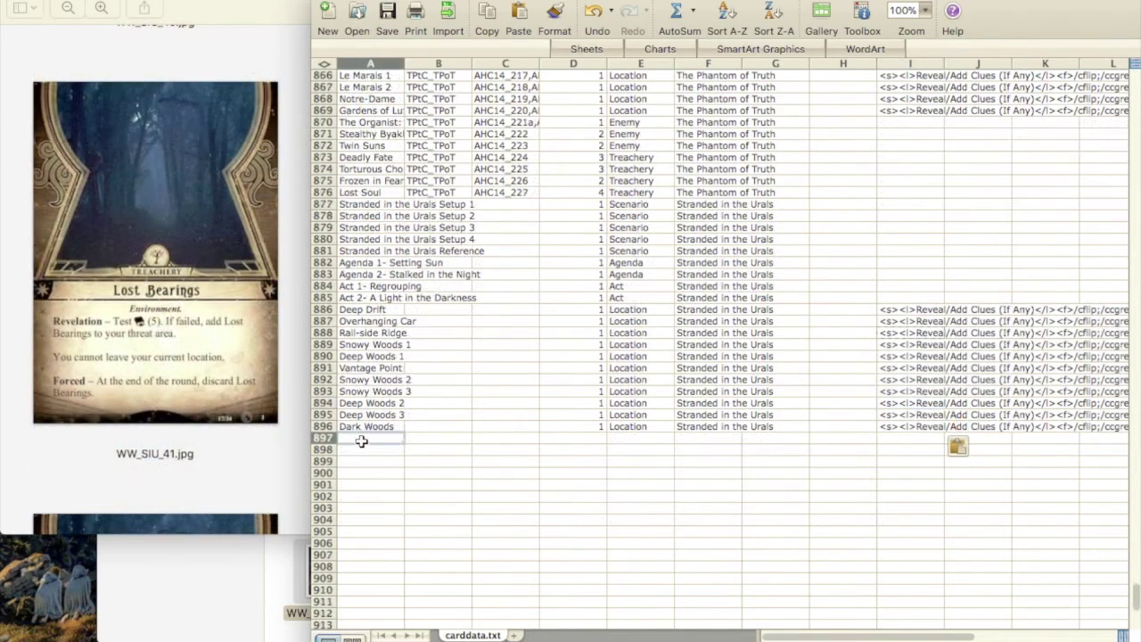
pyautogui.write('Lost ')
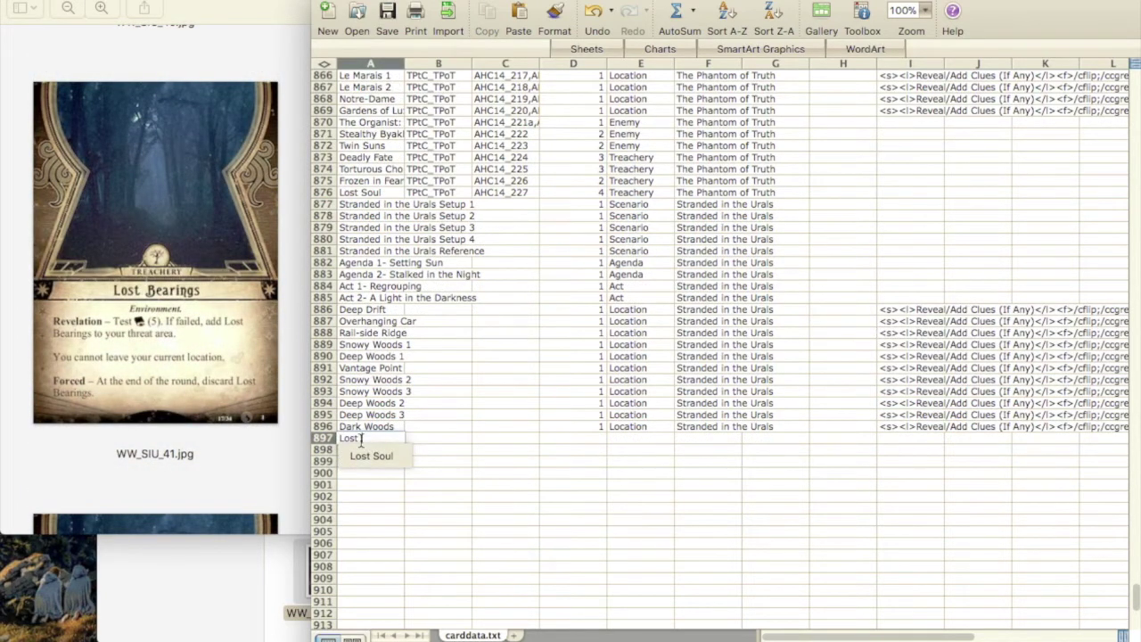
pyautogui.write('Bearings')
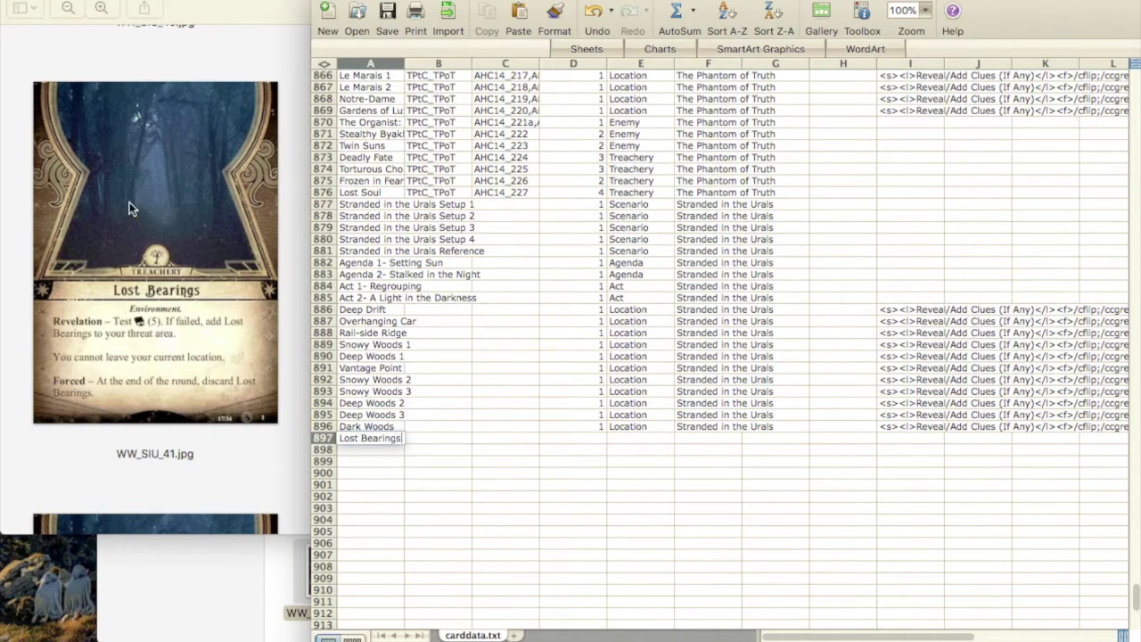
pyautogui.scroll(-10, 130, 203)
pyautogui.click(593, 440)
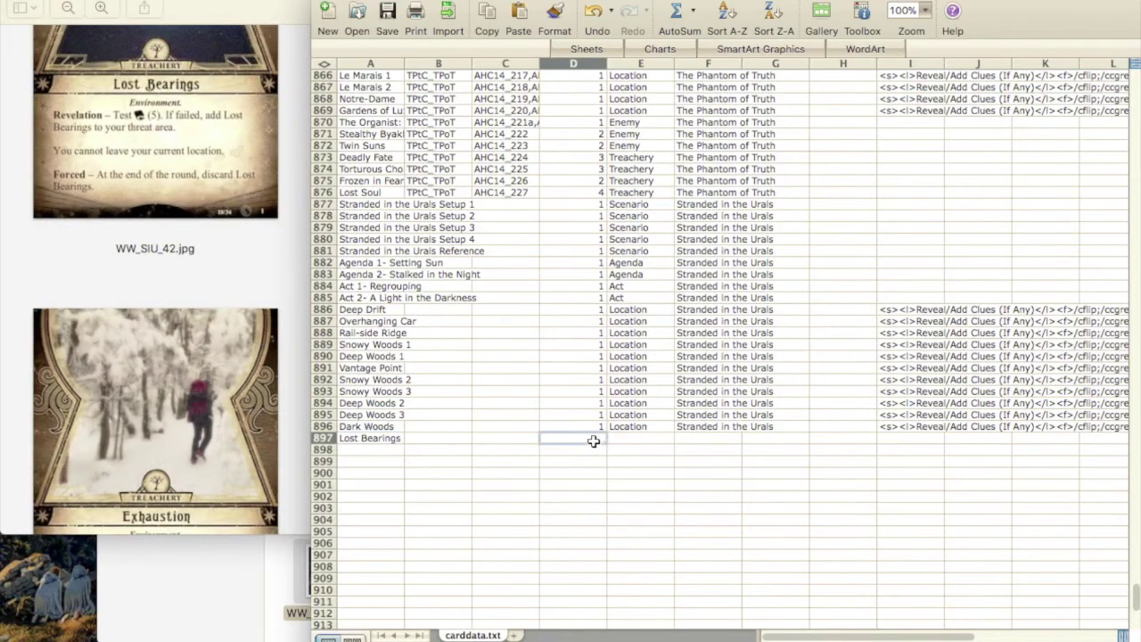
pyautogui.write('2')
# Step: Enter the set name WW_SIU in B877 and fill it down to B897
pyautogui.click(430, 204)
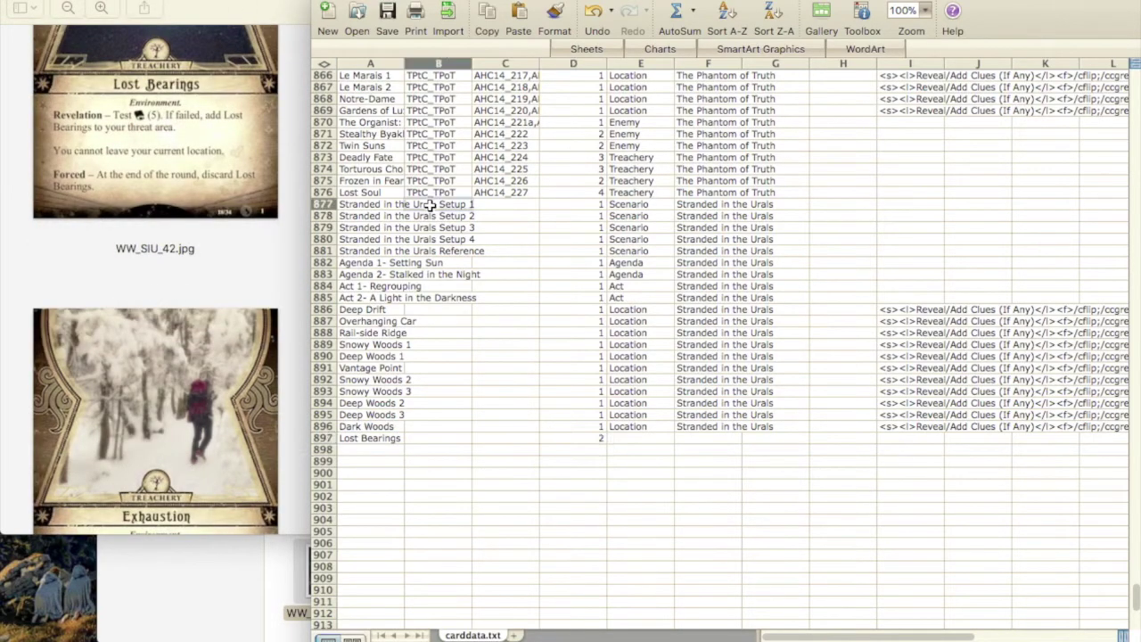
pyautogui.write('WW_SIU')
pyautogui.press('Return')
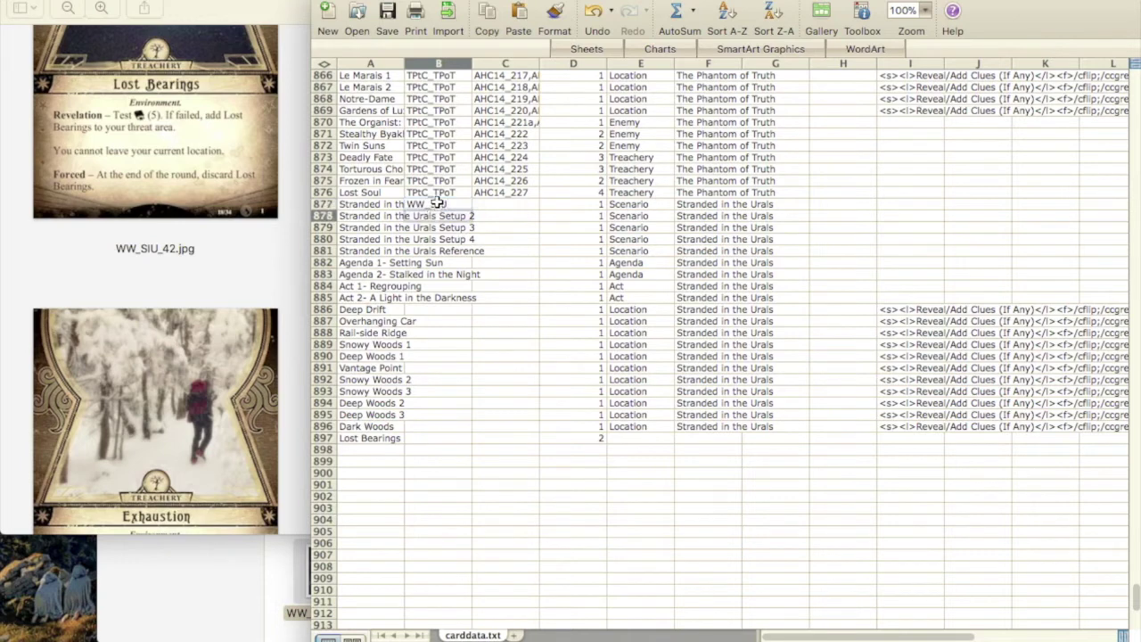
pyautogui.click(437, 204)
pyautogui.moveTo(470, 210); pyautogui.dragTo(428, 445)
# Step: Add the card Exhaustion in row 898 of carddata.txt with a quantity of 2 and the type Treachery
pyautogui.click(367, 450)
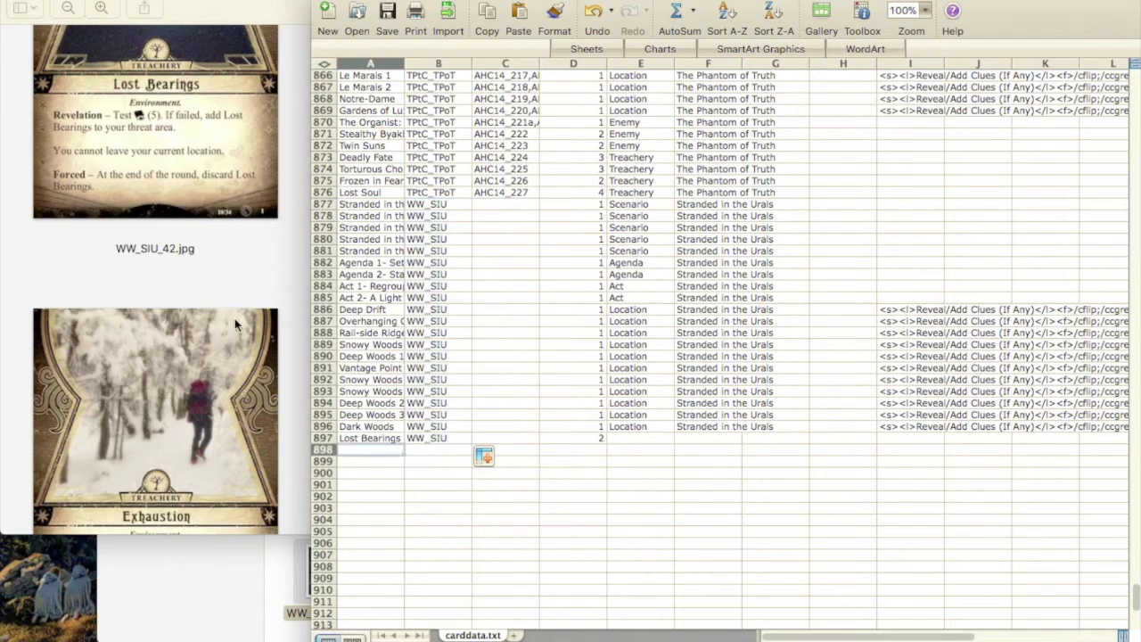
pyautogui.scroll(-3, 235, 318)
pyautogui.write('Exhaustion')
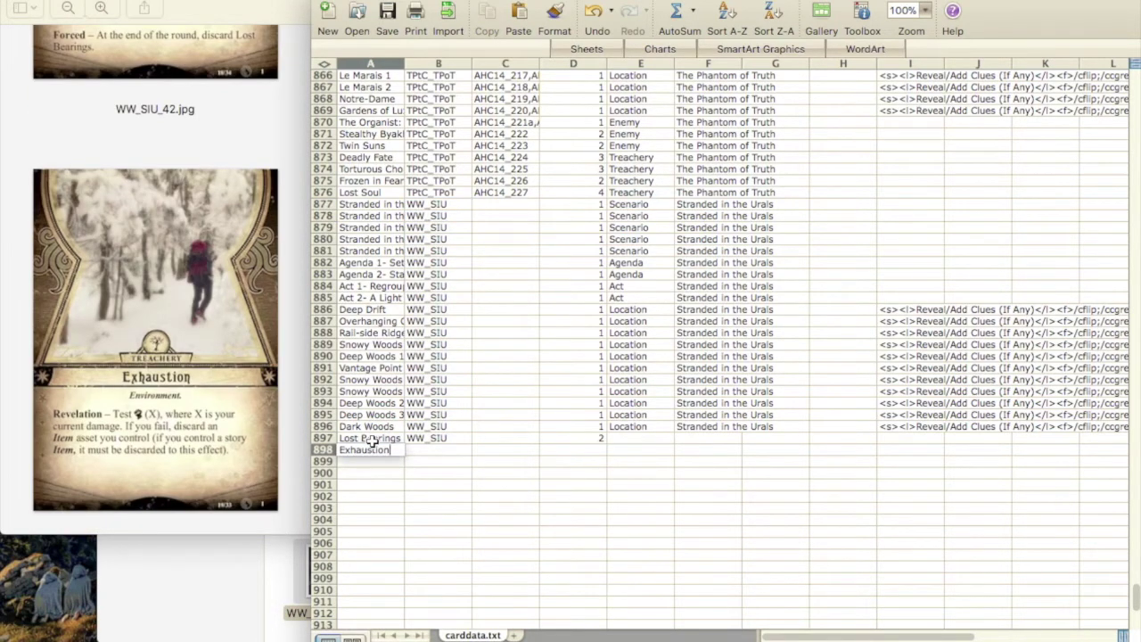
pyautogui.scroll(-5, 155, 250)
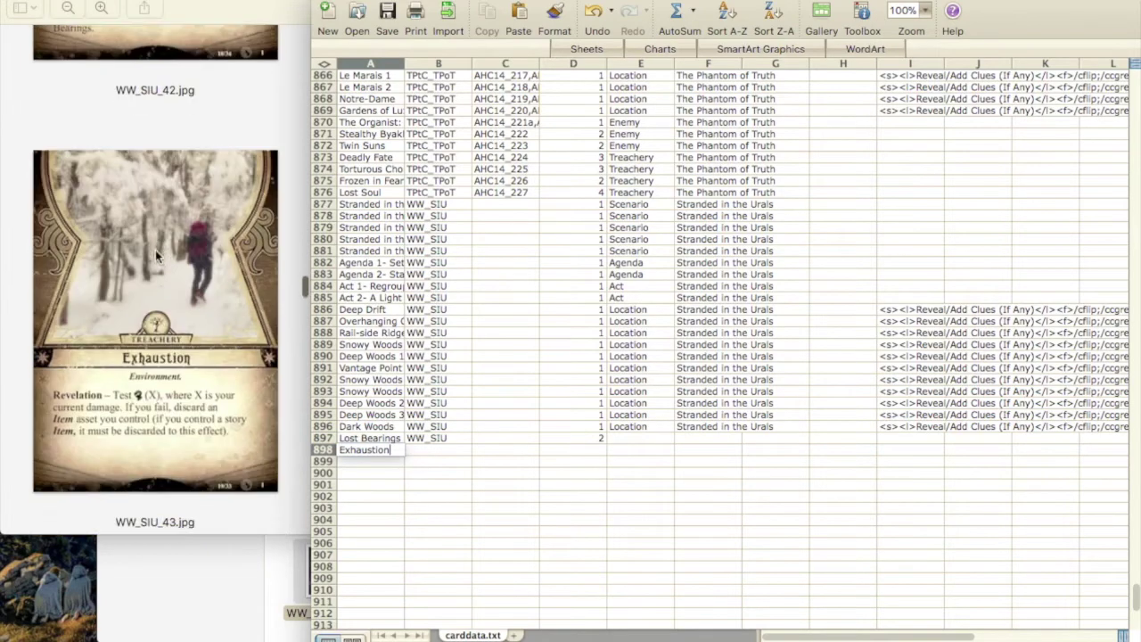
pyautogui.click(584, 450)
pyautogui.write('2')
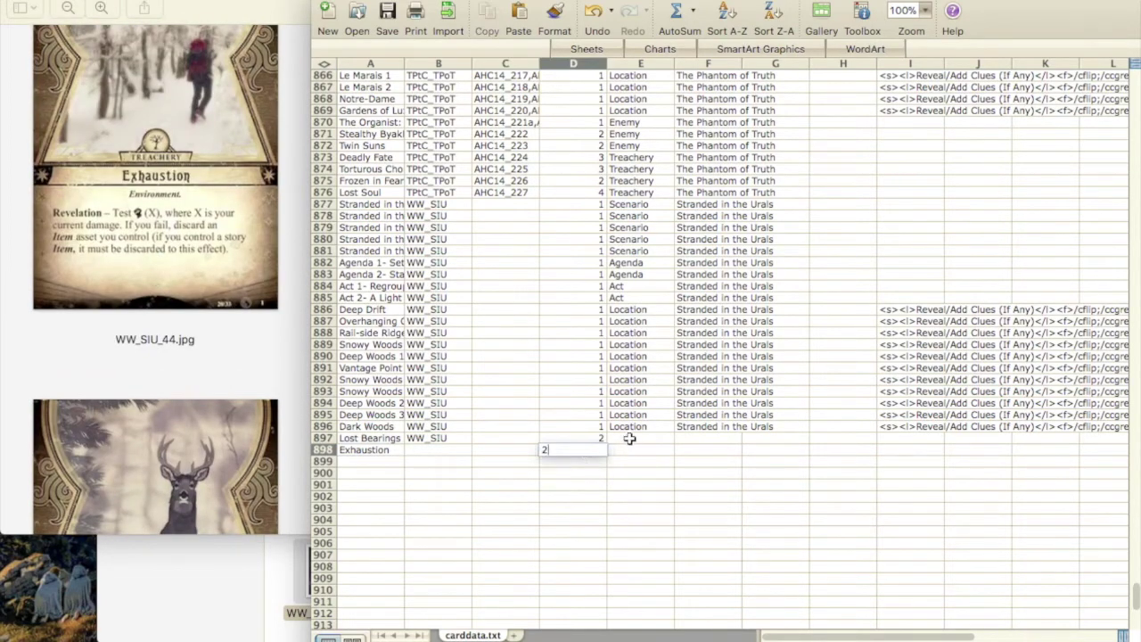
pyautogui.press('Tab')
pyautogui.write('T')
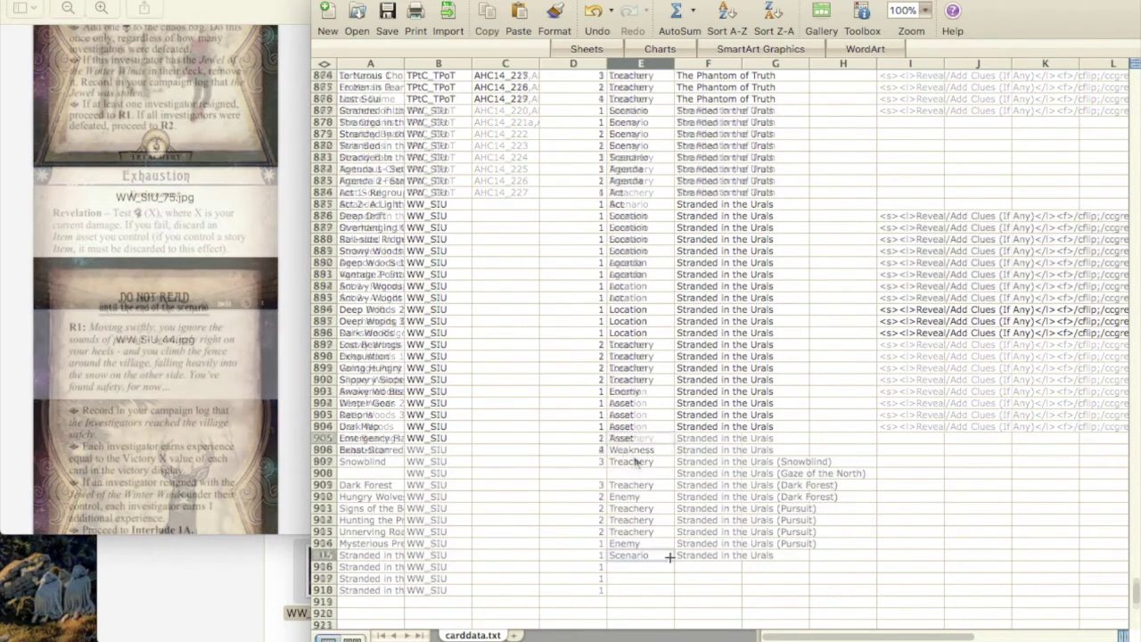
# Step: Enter Stranded in the Urals in F915 and fill it down to F918 for the Scenario cards
pyautogui.click(709, 555)
pyautogui.write('Stranded in the Urals')
pyautogui.moveTo(719, 559); pyautogui.dragTo(739, 595)
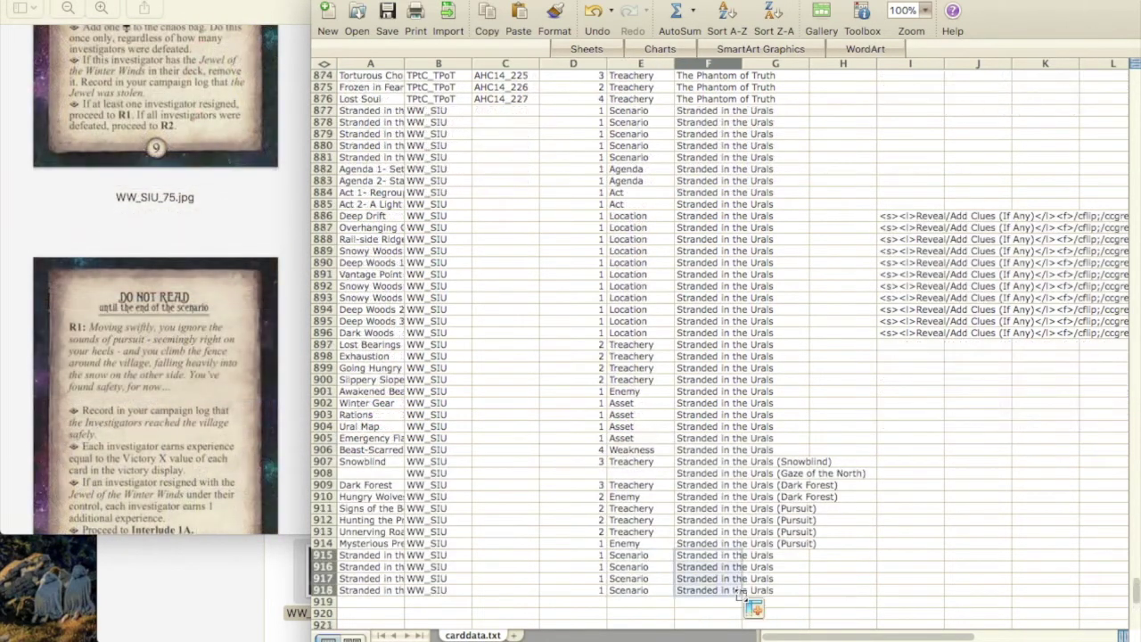
# Step: Select the empty name cell A908 and look through the card images for the matching card
pyautogui.click(389, 477)
pyautogui.scroll(20, 161, 264)
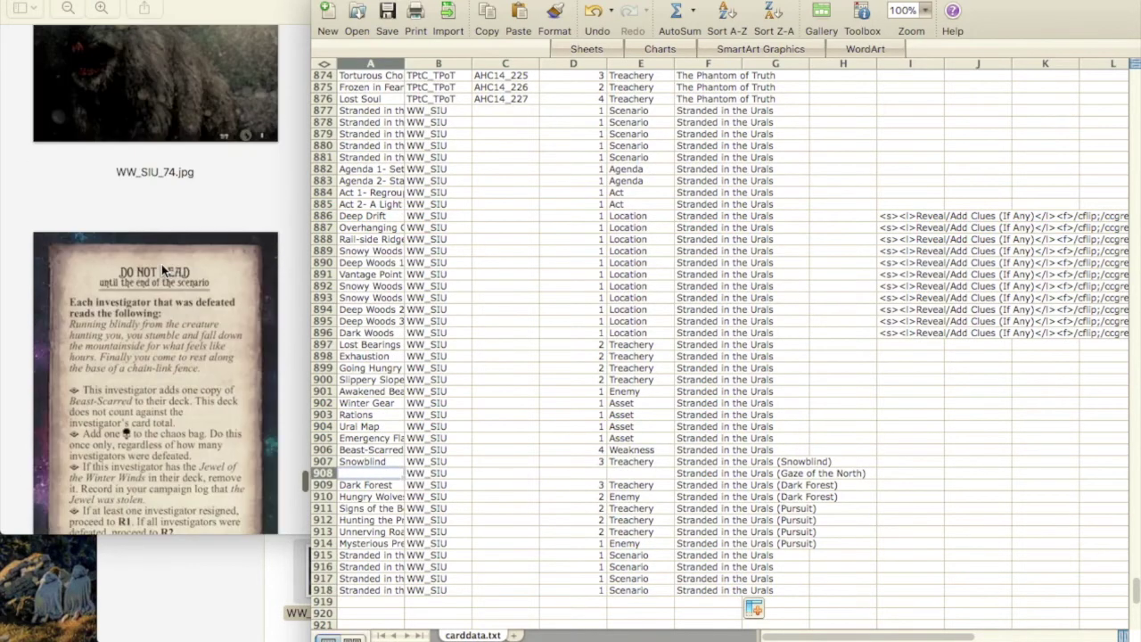
pyautogui.scroll(-10, 161, 370)
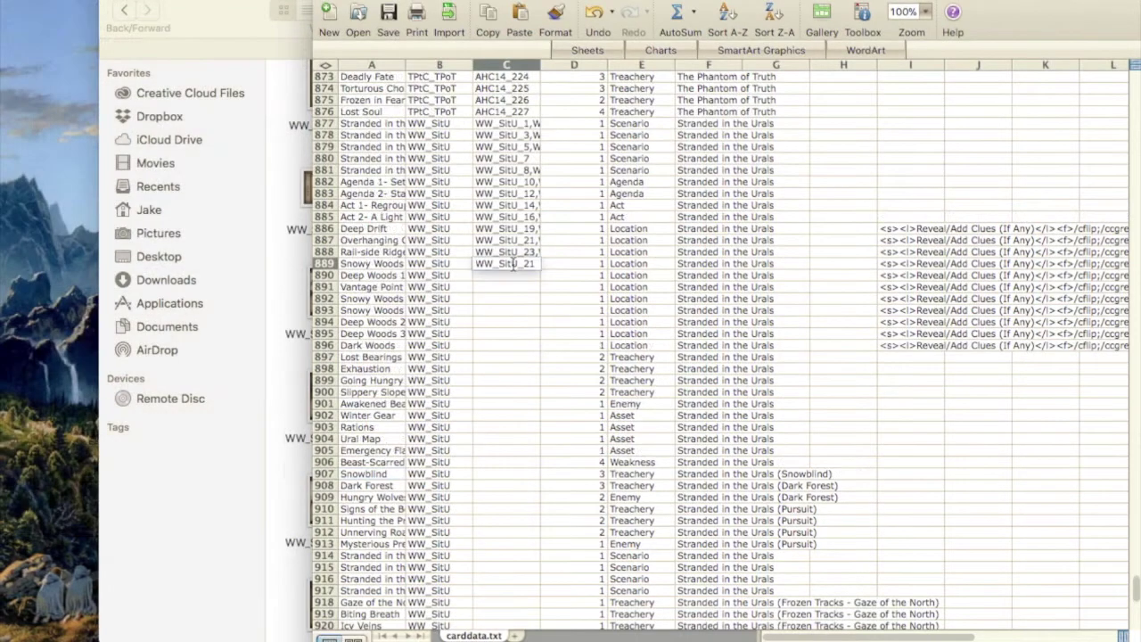
# Step: Enter the location image names in C889:C891 as WW_SitU_25,WW_SitU_24, WW_SitU_27,WW_SitU_26 and WW_SitU_29,WW_SitU_28
pyautogui.write('WW_SitU_25,WW_SitU_26')
pyautogui.doubleClick(511, 276)
pyautogui.write('WW_SitU_27')
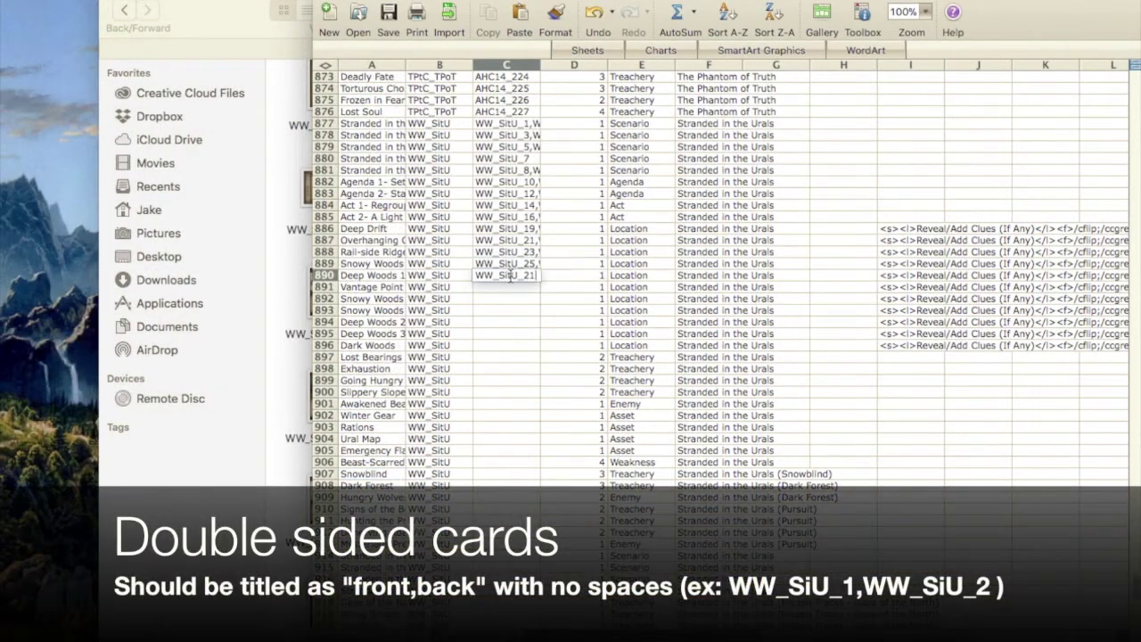
pyautogui.write(',WW_SitU_28')
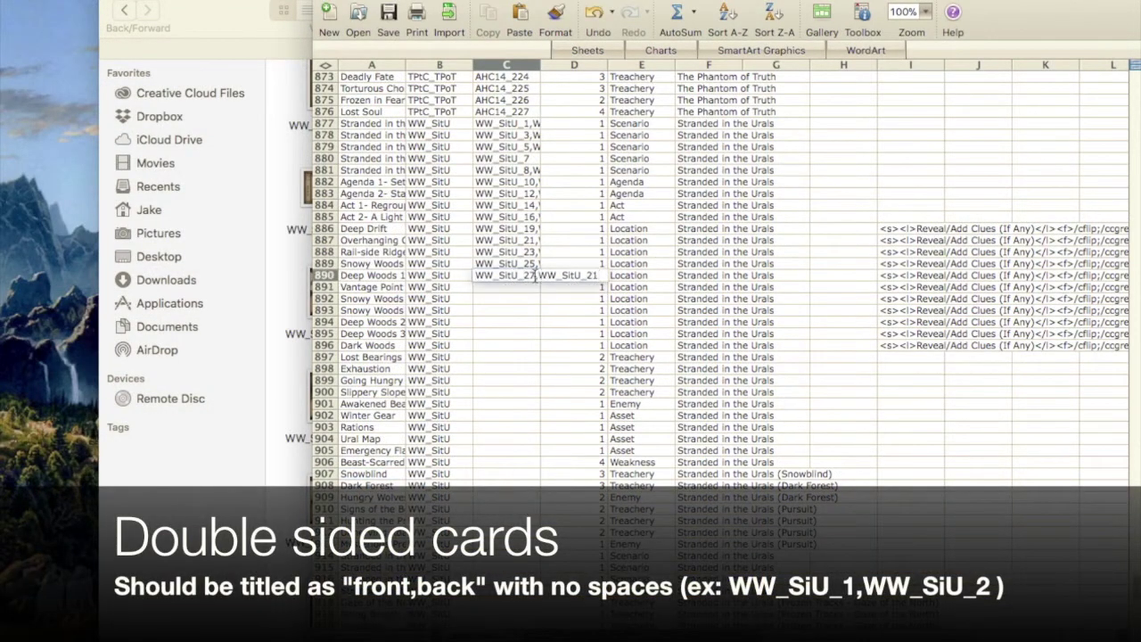
pyautogui.doubleClick(511, 287)
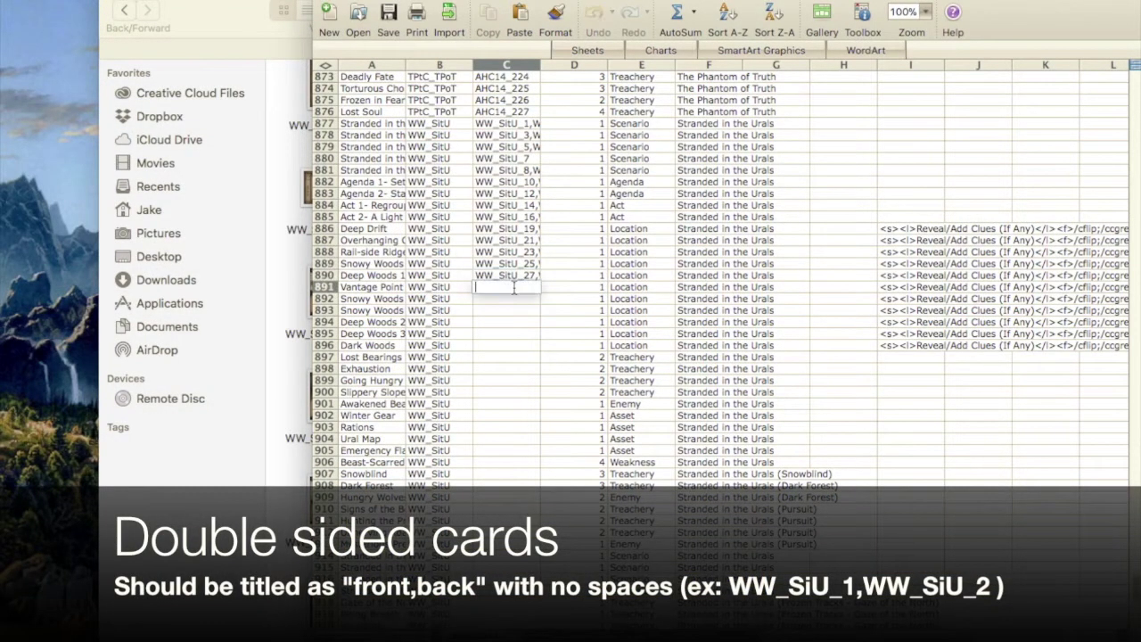
pyautogui.write('WW_SitU_29,')
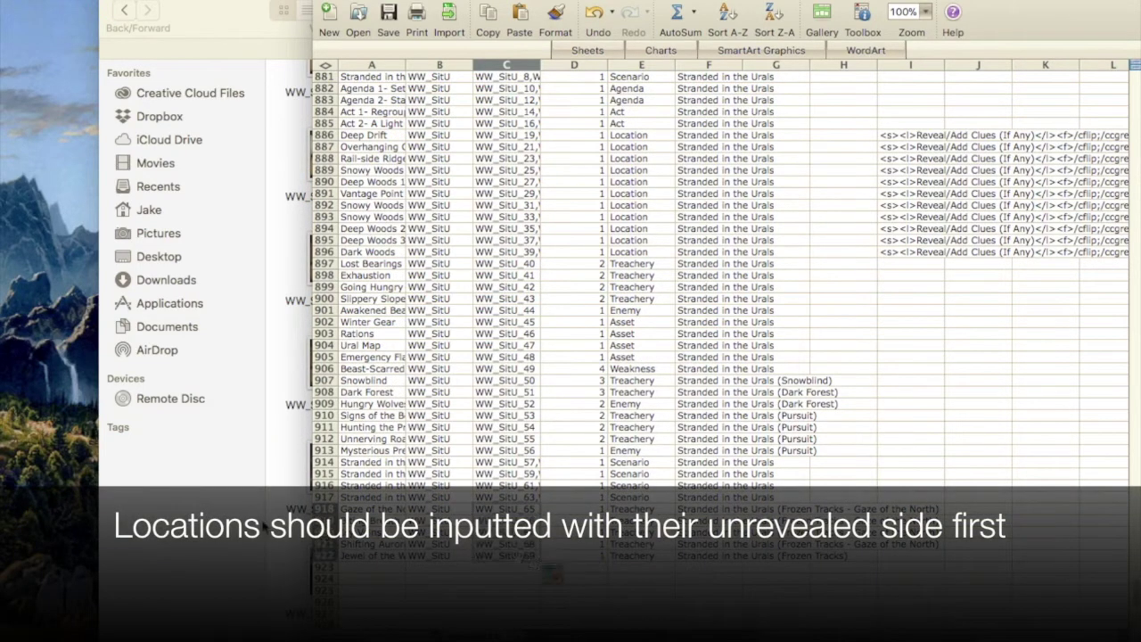
# Step: Switch to the WW_SitU image folder in Finder and open the file name of WW_SitU_69.png for editing at its extension
pyautogui.click(278, 540)
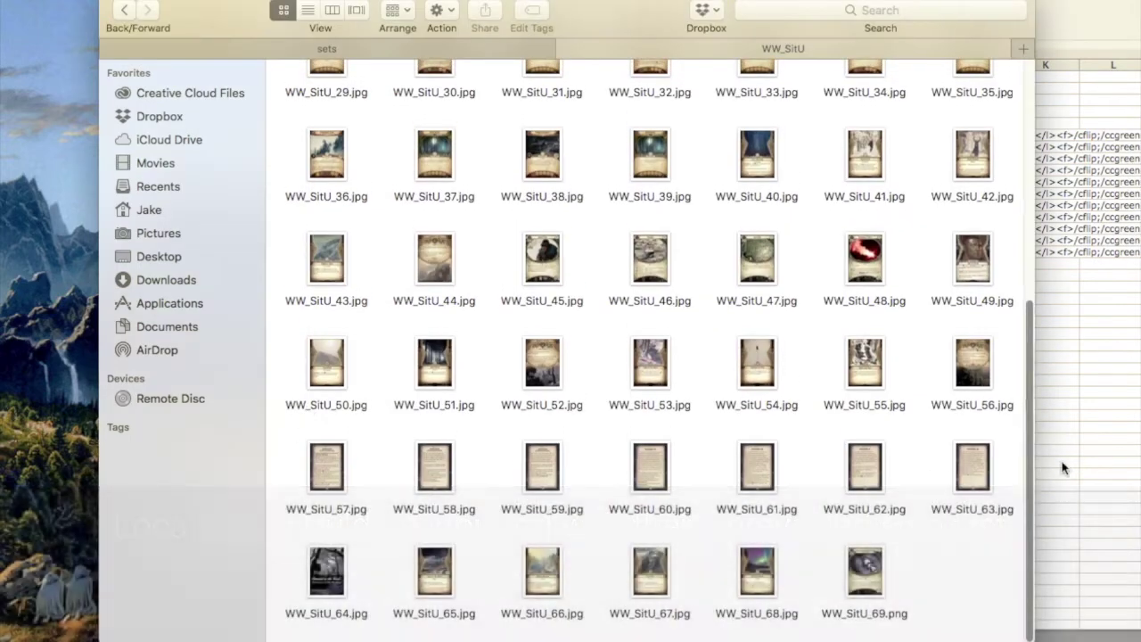
pyautogui.click(1061, 466)
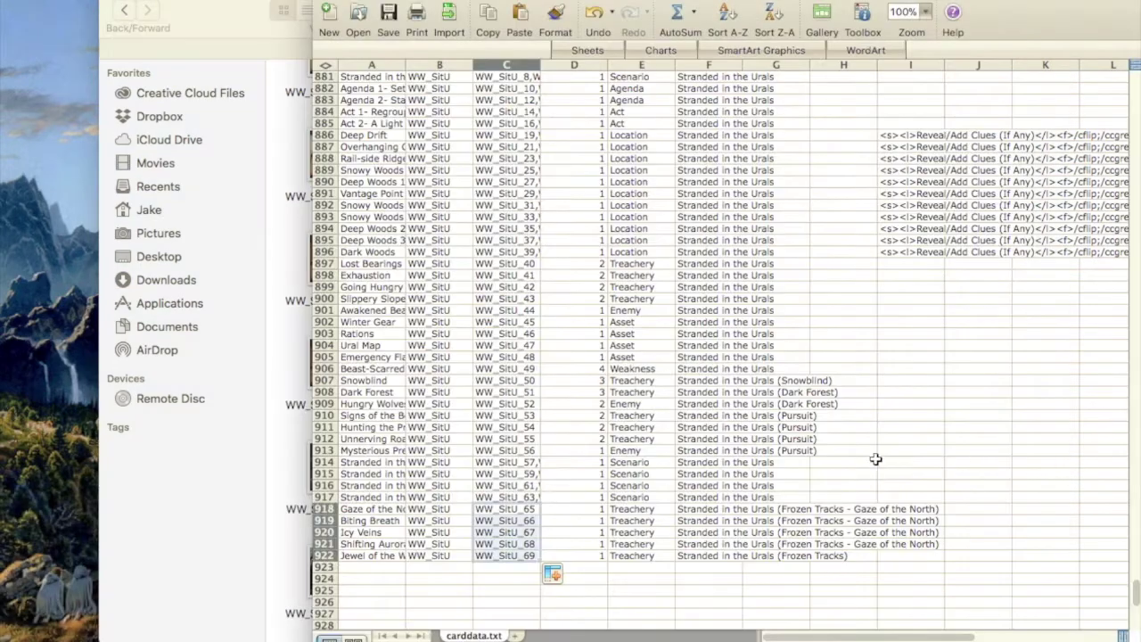
pyautogui.click(288, 435)
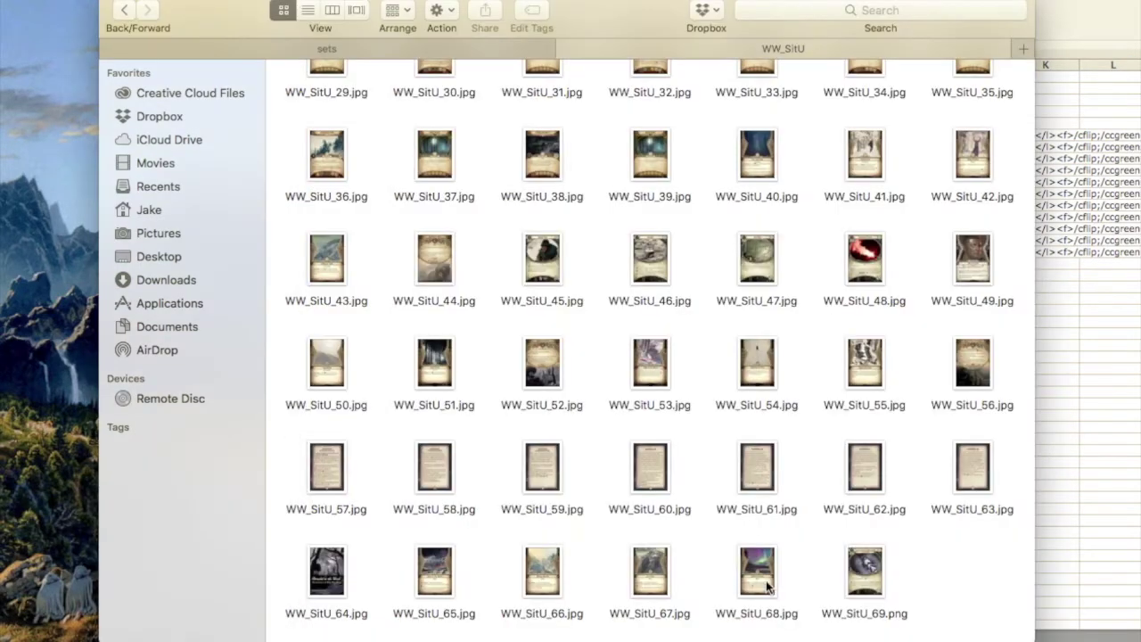
pyautogui.click(885, 617)
pyautogui.click(900, 615)
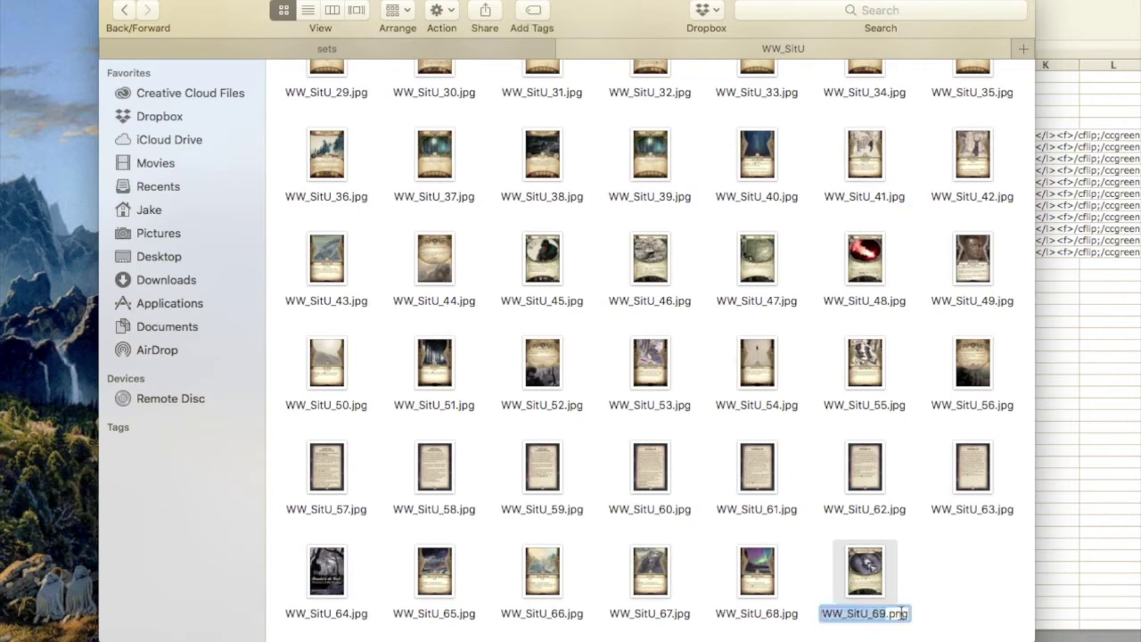
pyautogui.click(903, 613)
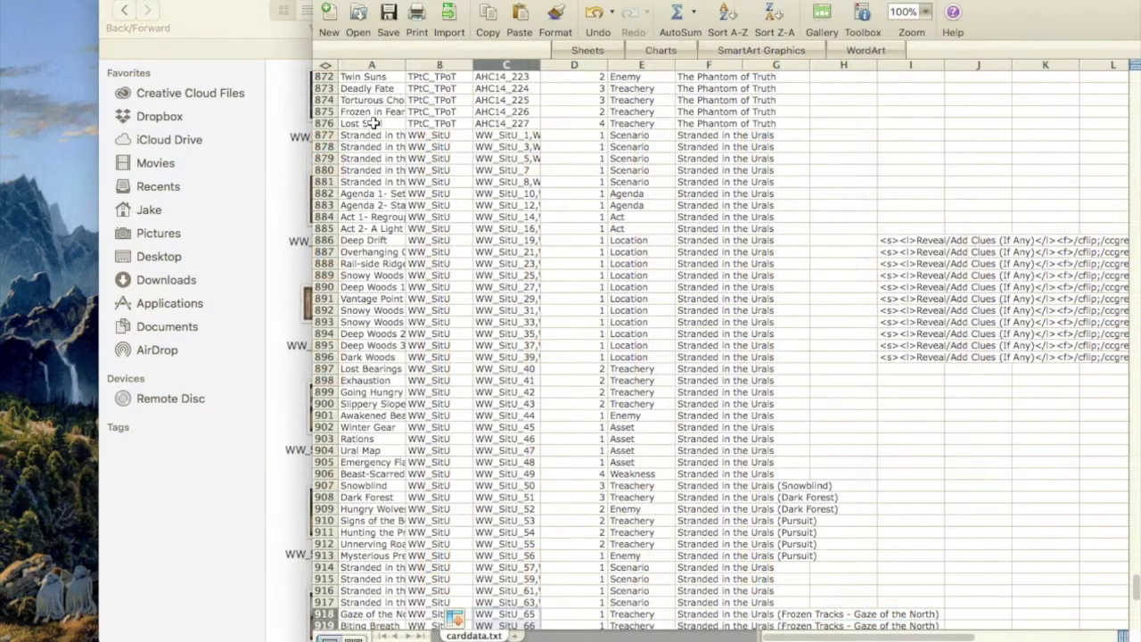
# Step: Back in the spreadsheet, copy the card rows from Lost Soul through Jewel of the Winter Wind, A876:I922
pyautogui.moveTo(392, 125); pyautogui.dragTo(885, 493)
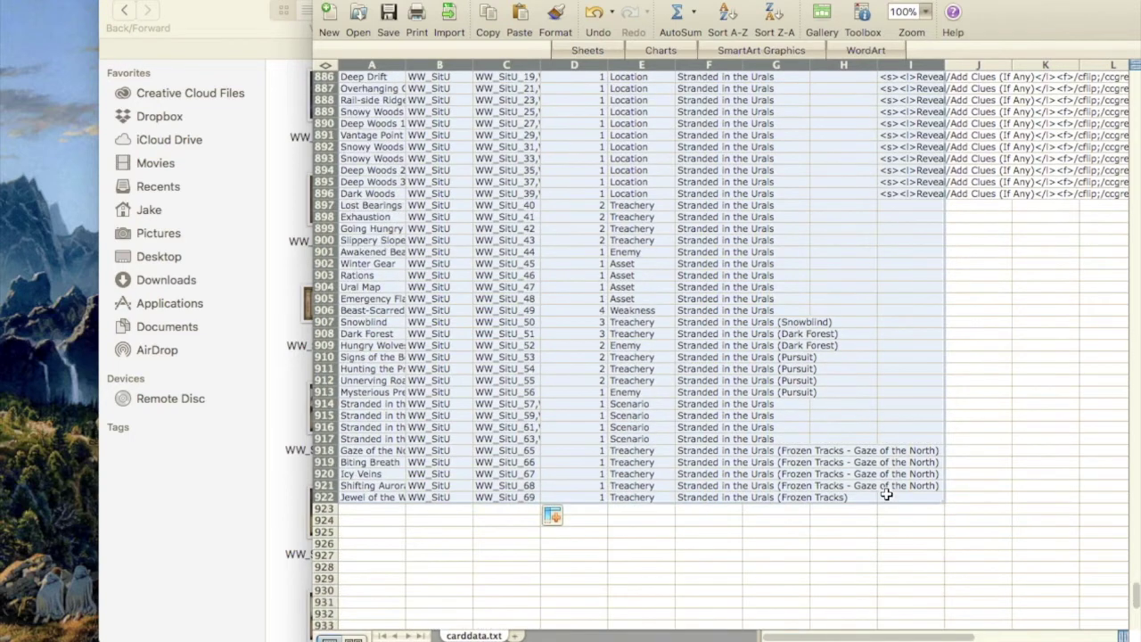
pyautogui.scroll(11, 885, 493)
pyautogui.press('cmd+c')
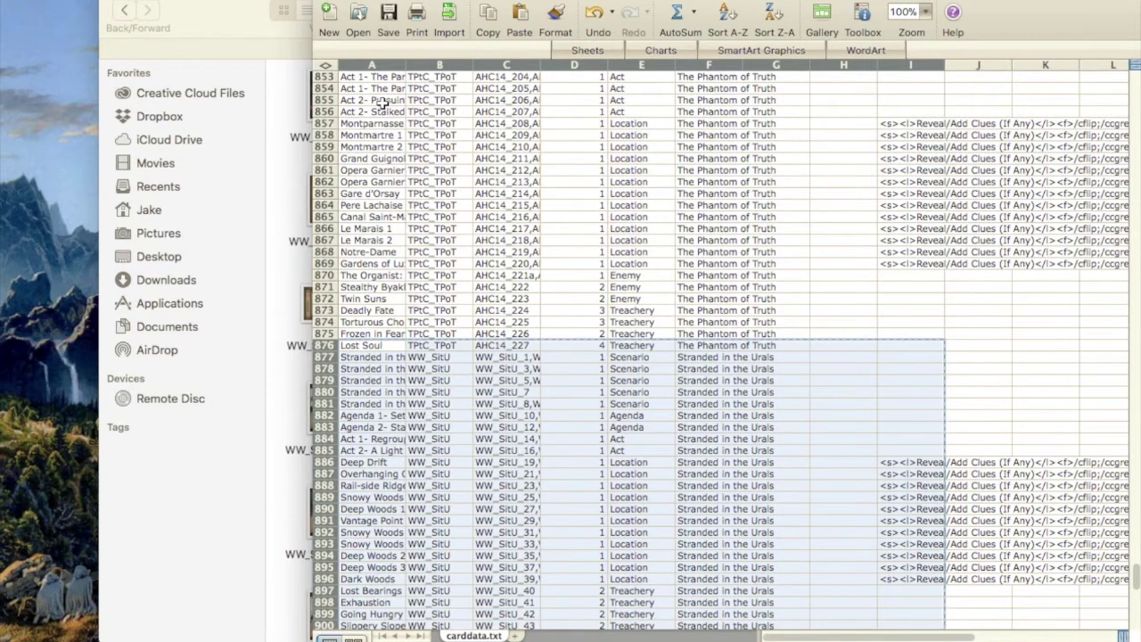
# Step: Switch to the sets folder in Finder and open its carddata.txt with TextEdit
pyautogui.click(306, 54)
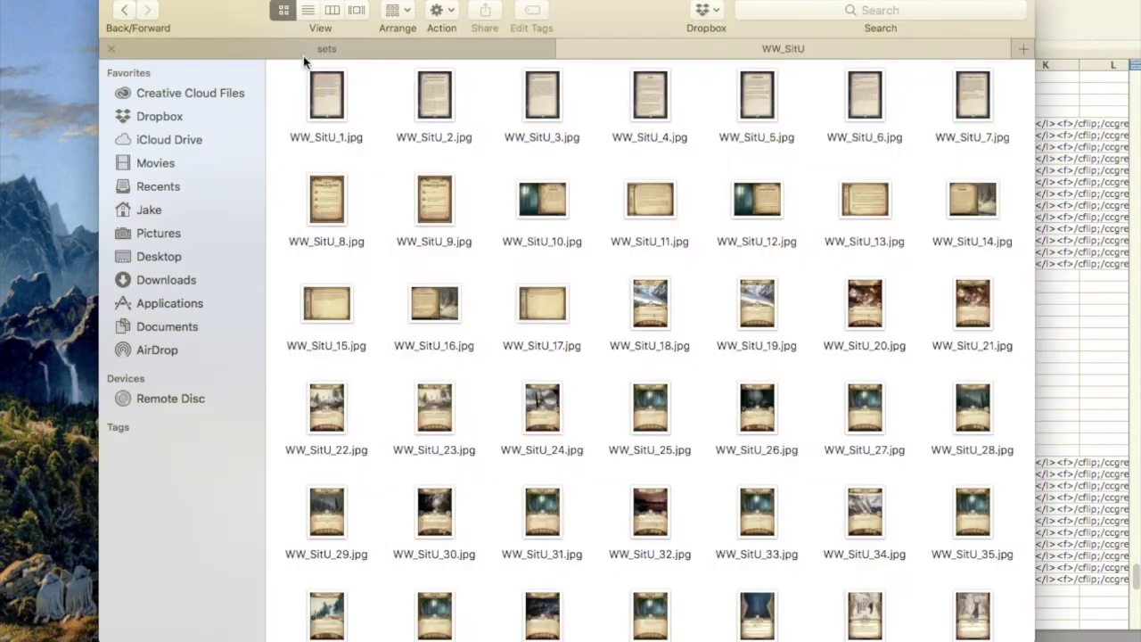
pyautogui.click(312, 50)
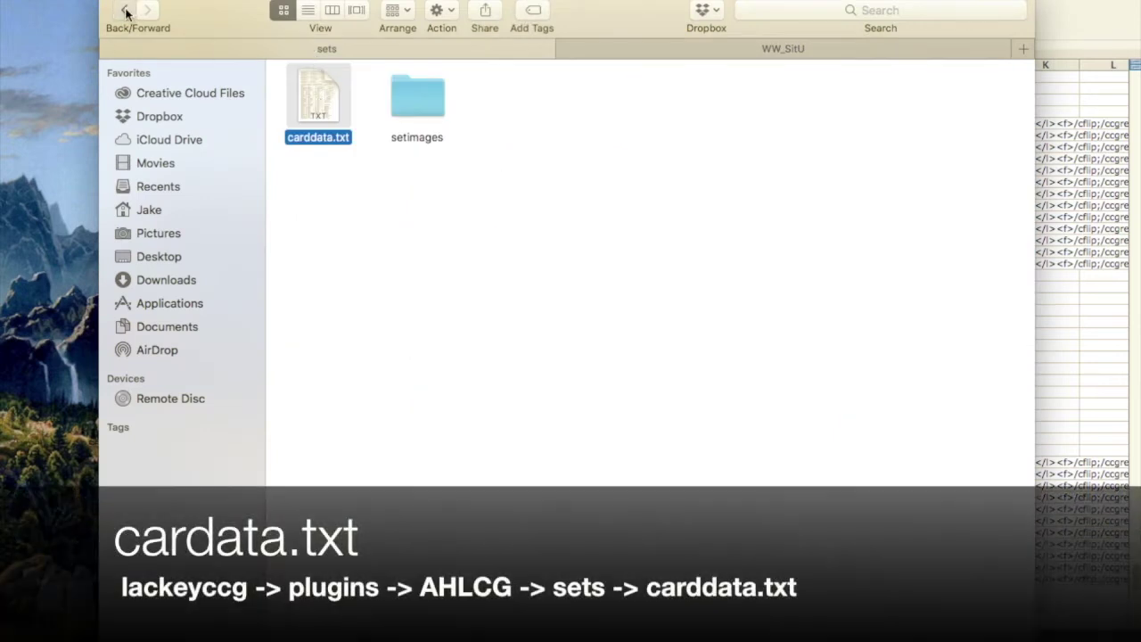
pyautogui.click(126, 11)
pyautogui.click(147, 11)
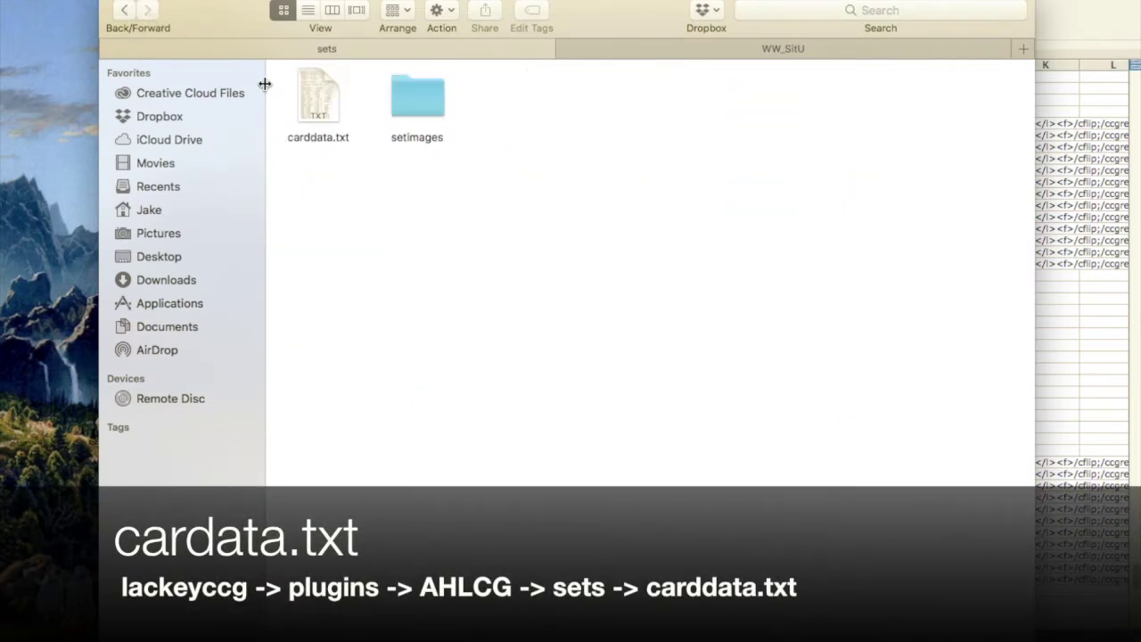
pyautogui.rightClick(323, 110)
pyautogui.moveTo(368, 134)
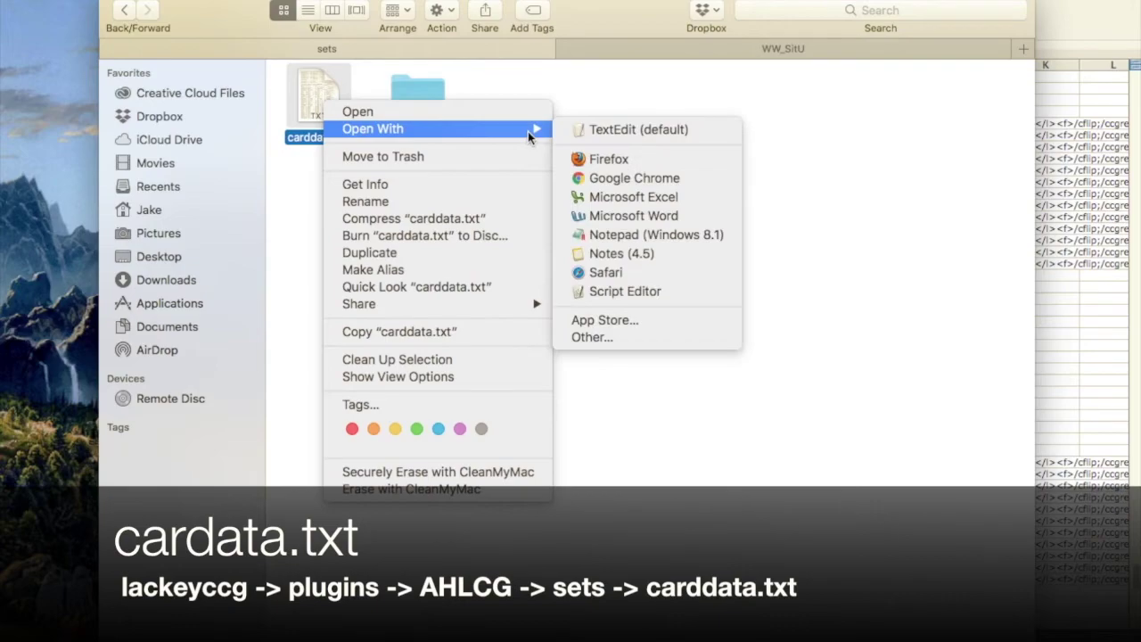
pyautogui.click(586, 131)
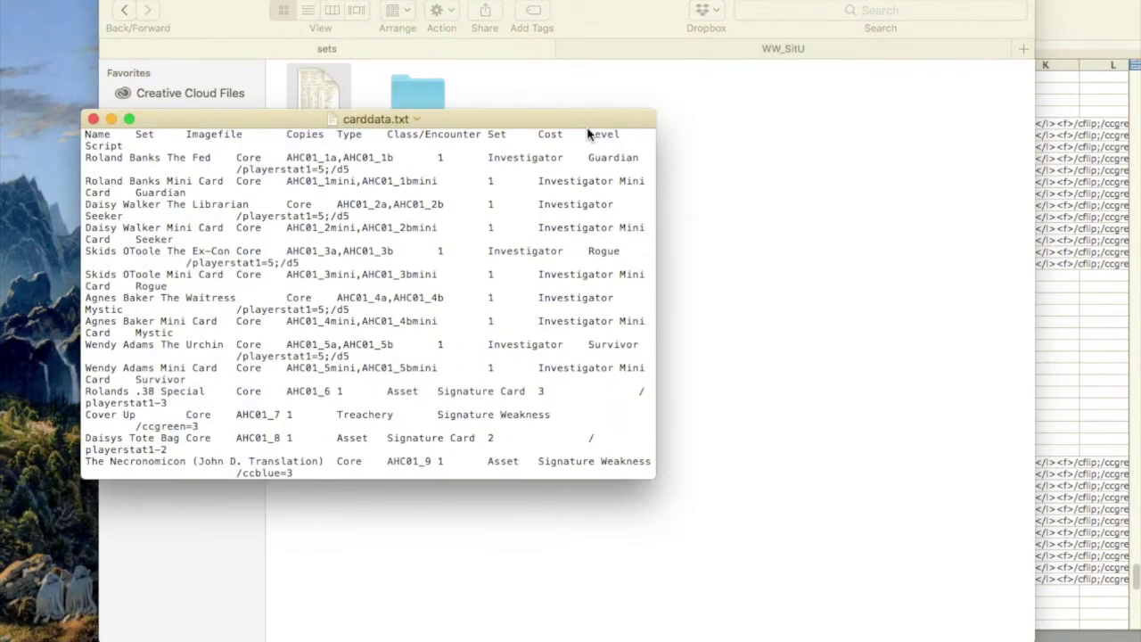
# Step: Paste the copied card rows on a new line after the final Lost Soul entry in the carddata.txt text file
pyautogui.scroll(-20, 200, 236)
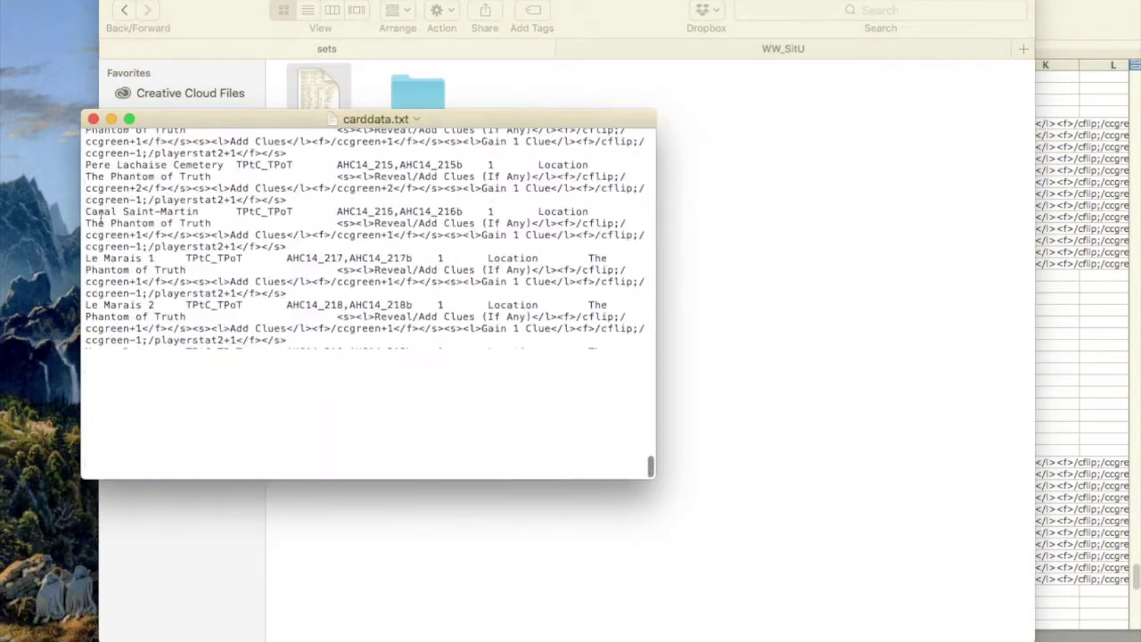
pyautogui.scroll(15, 120, 412)
pyautogui.scroll(-15, 276, 412)
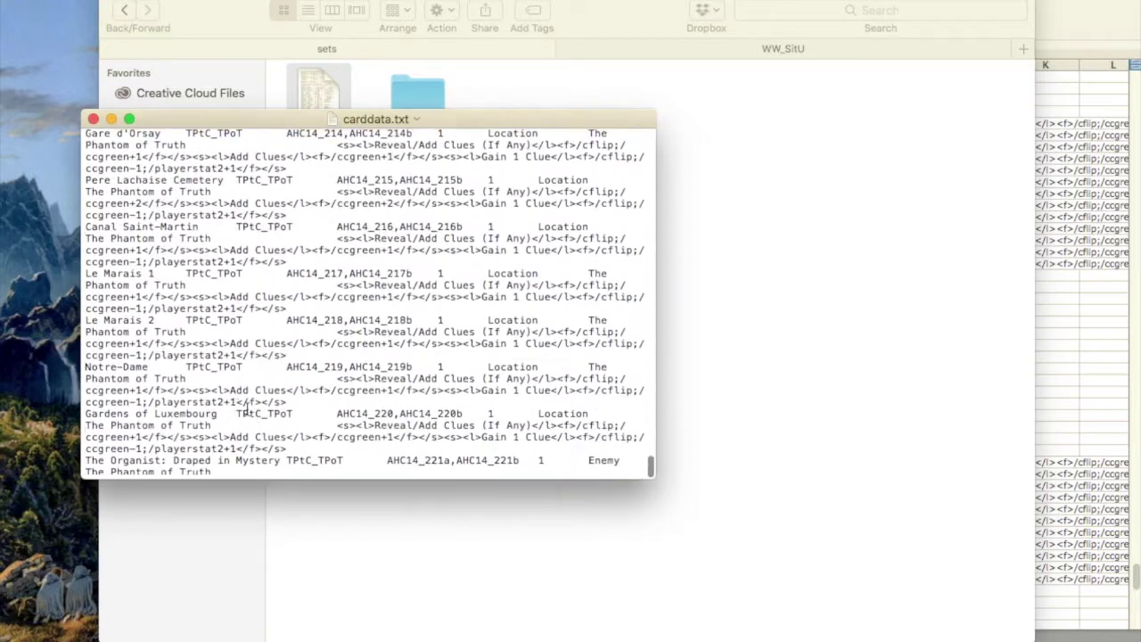
pyautogui.scroll(-2, 234, 372)
pyautogui.scroll(3, 230, 410)
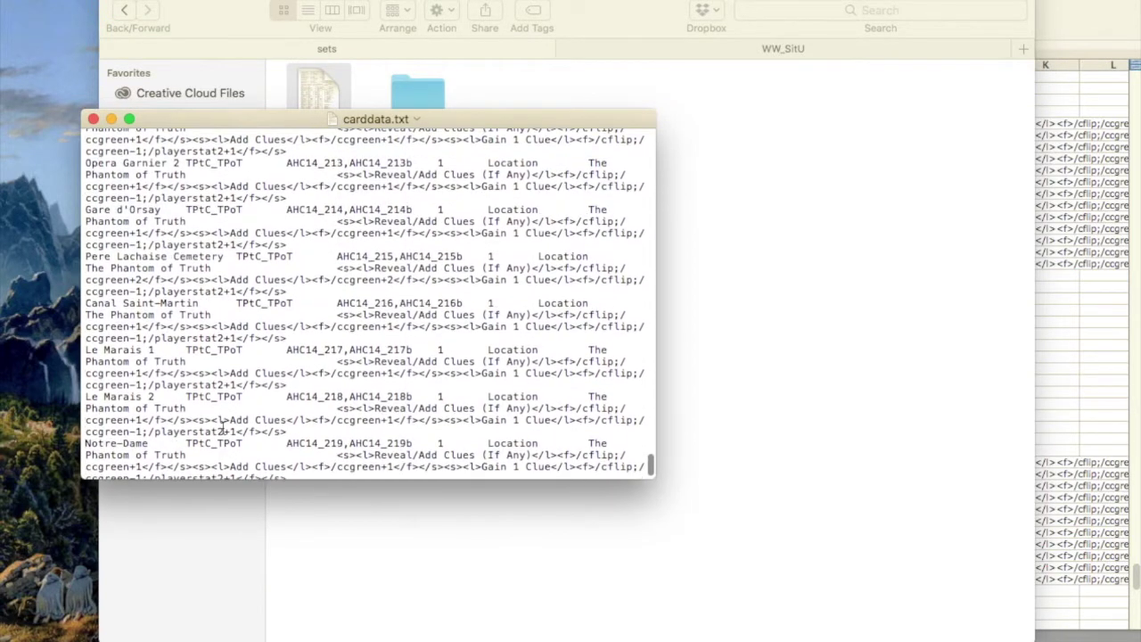
pyautogui.scroll(-3, 229, 460)
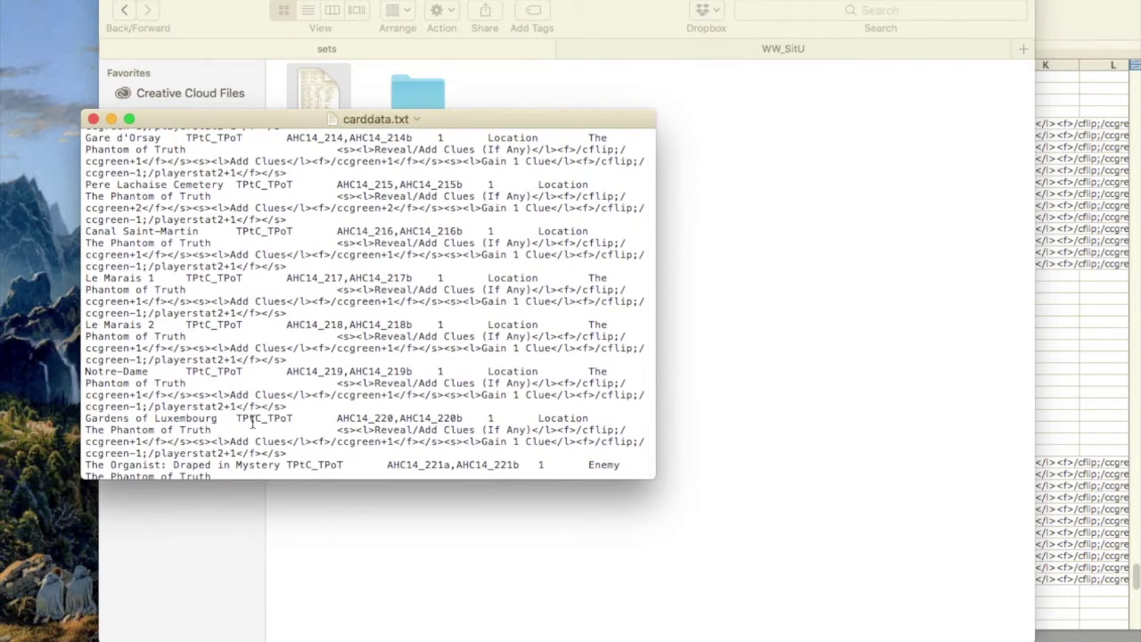
pyautogui.scroll(-2, 267, 419)
pyautogui.press('super+v')
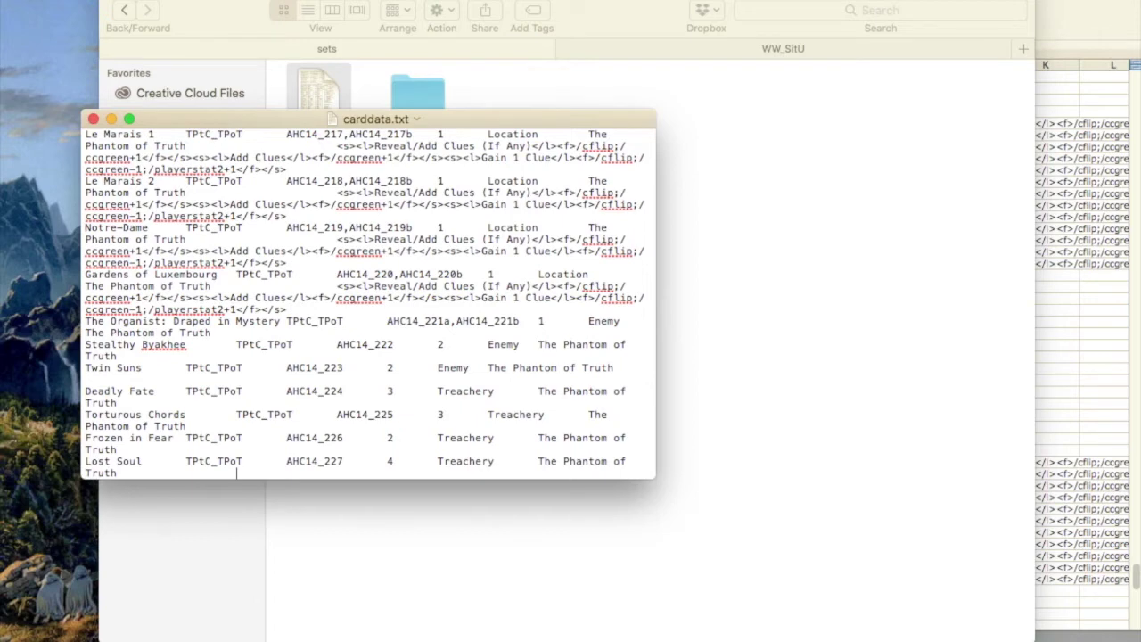
pyautogui.press('Return')
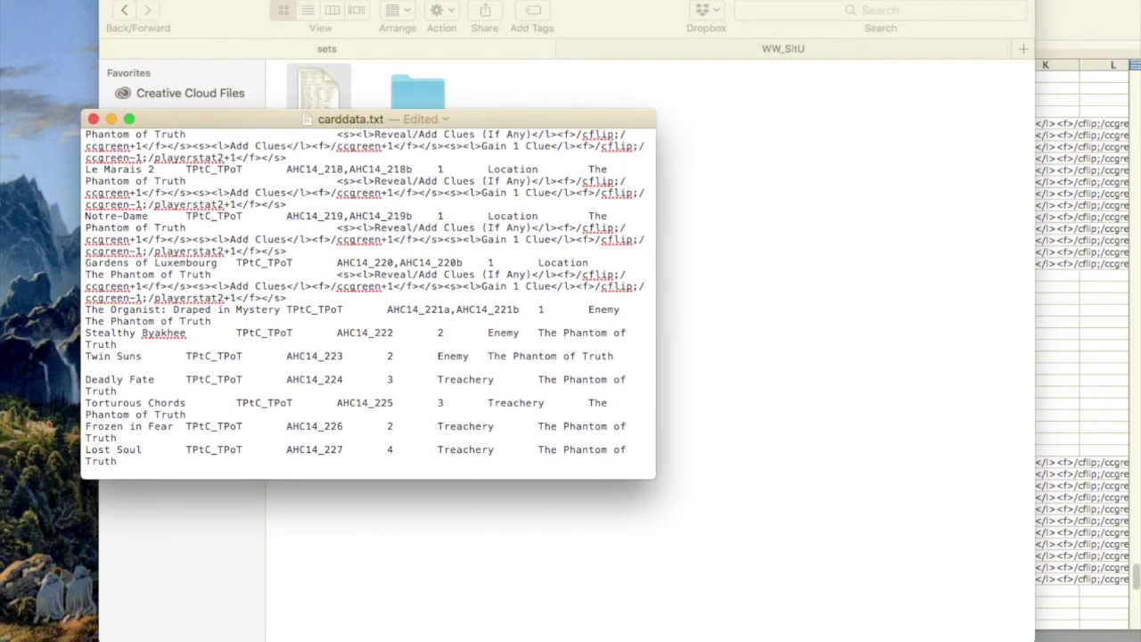
pyautogui.press('super+v')
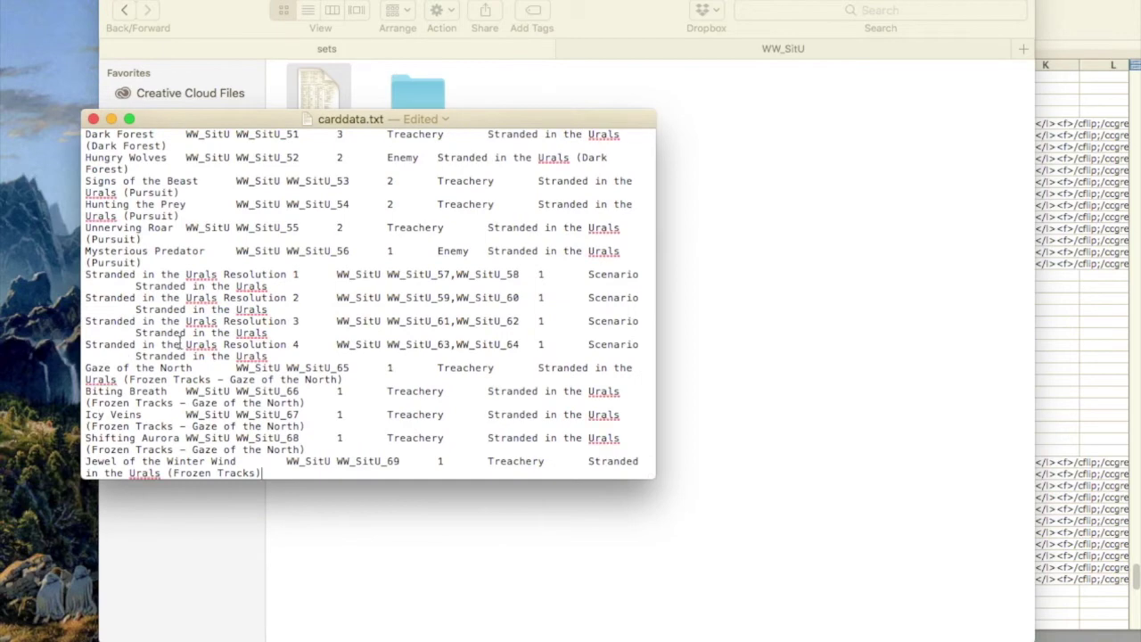
# Step: Widen the text window and review the pasted Stranded in the Urals entries from the end back to the Lost Soul lines
pyautogui.scroll(-1, 181, 344)
pyautogui.scroll(3, 181, 344)
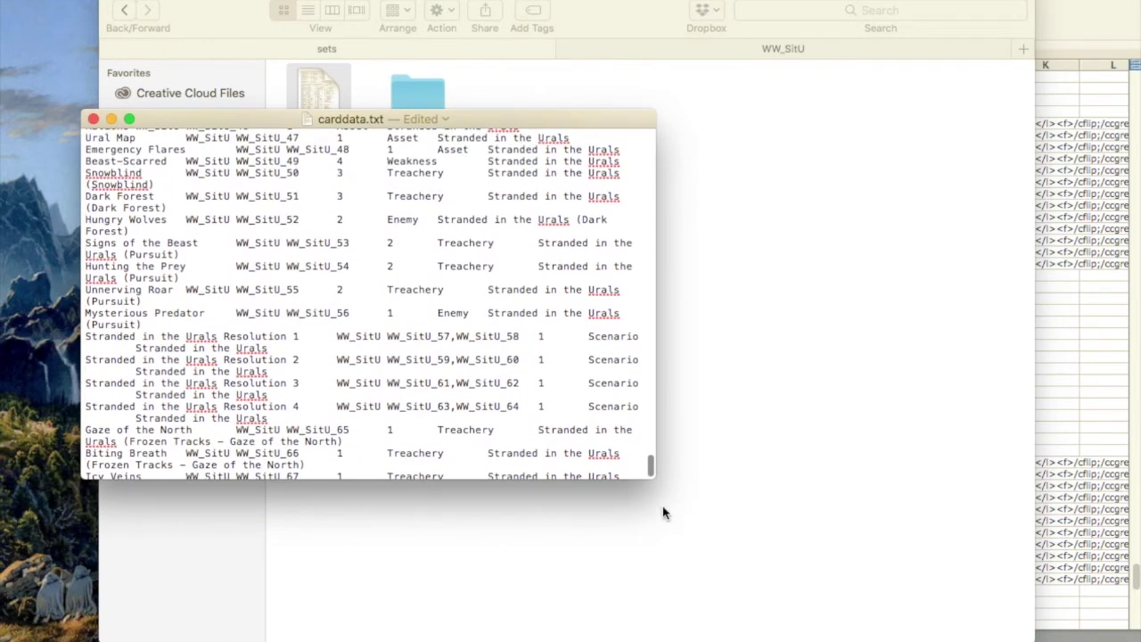
pyautogui.moveTo(650, 461); pyautogui.dragTo(1114, 621)
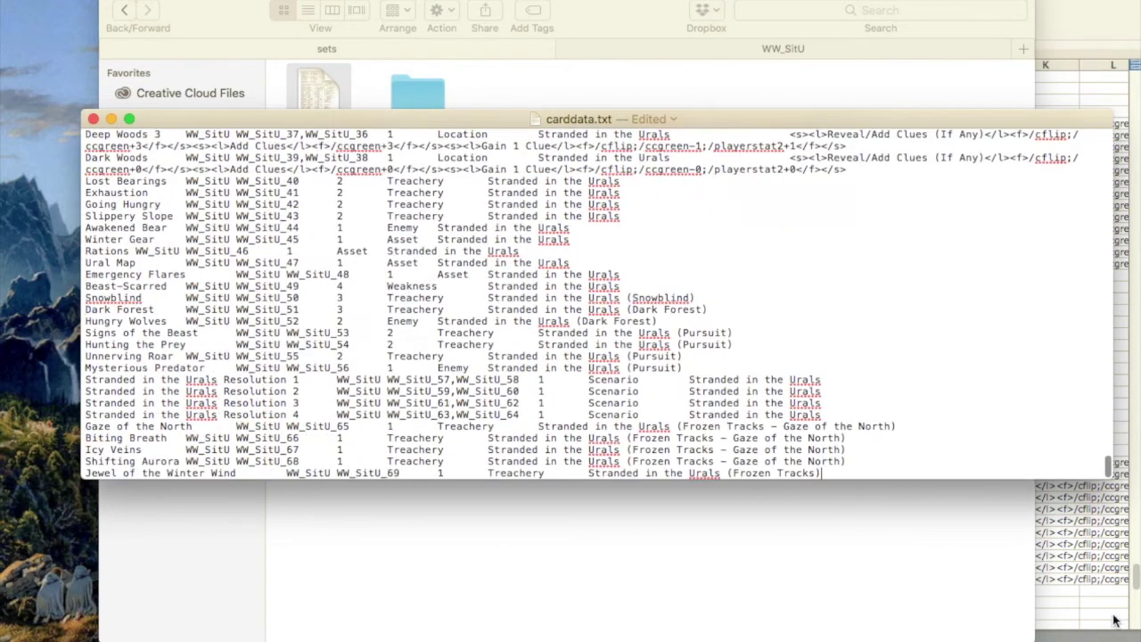
pyautogui.scroll(8, 303, 331)
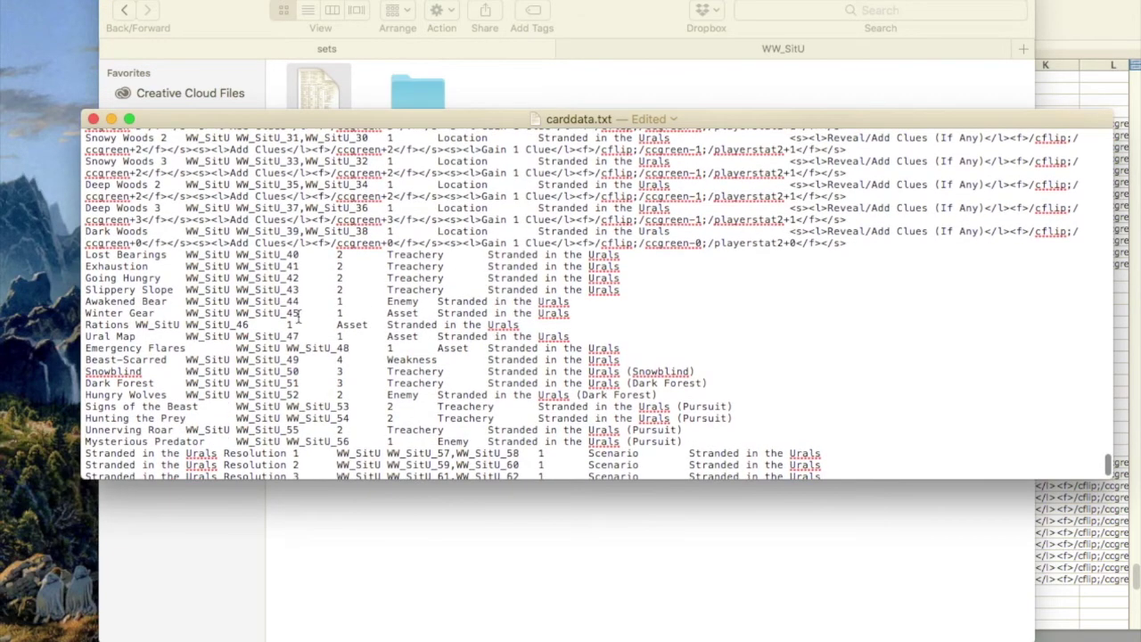
pyautogui.scroll(8, 299, 313)
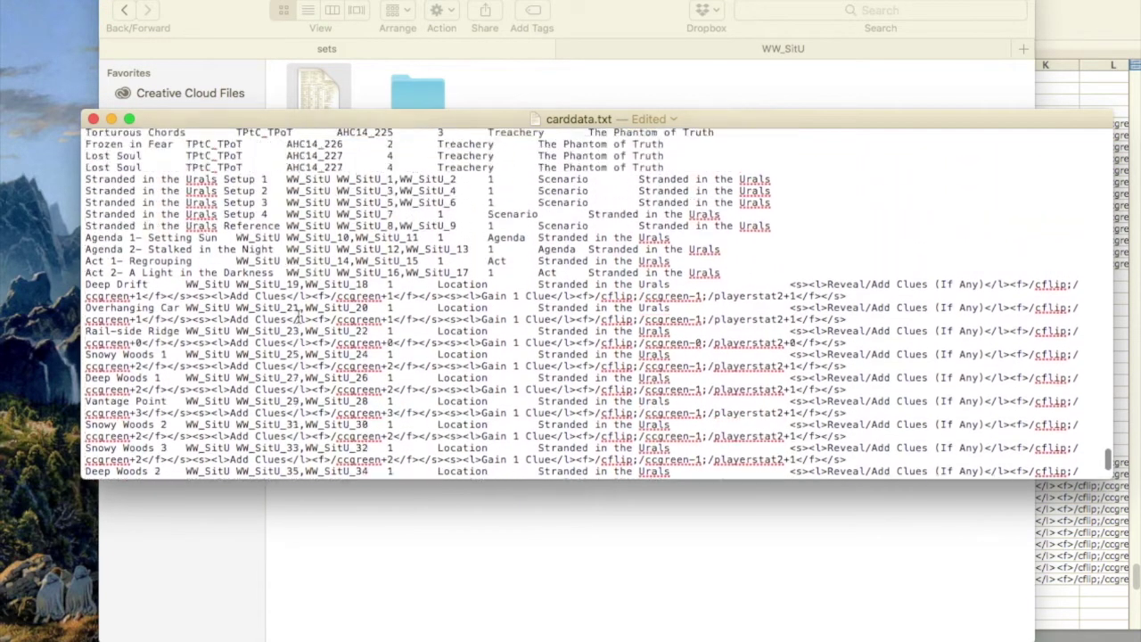
# Step: Place the WW_SitU image folder from S02-Stranded-In-The-Urals into the plugin's setimages folder
pyautogui.scroll(3, 299, 313)
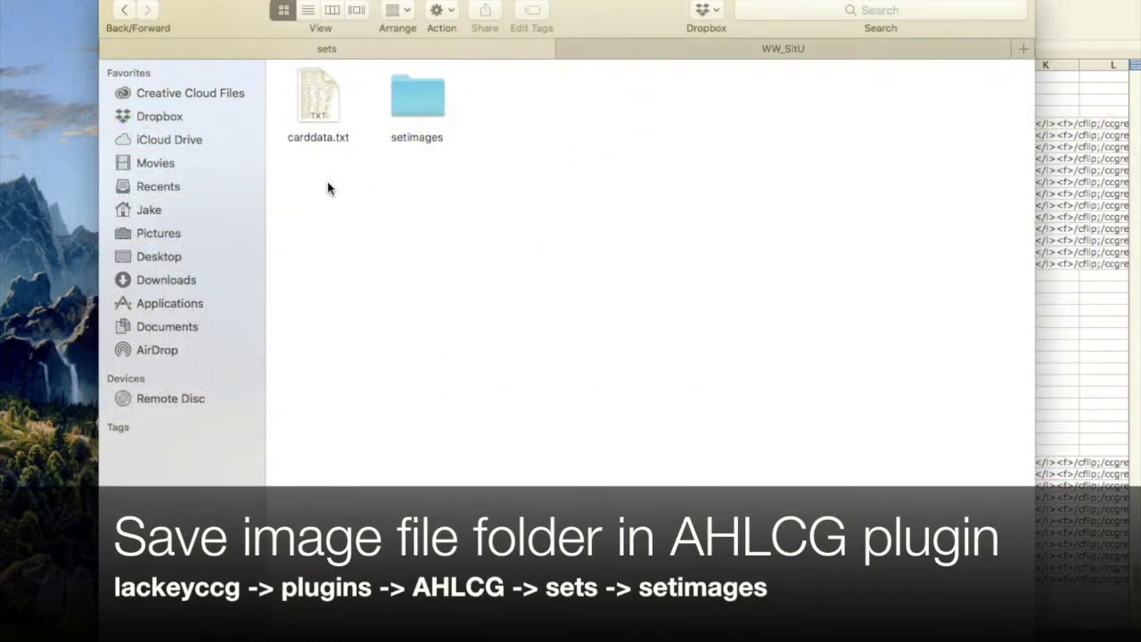
pyautogui.doubleClick(427, 106)
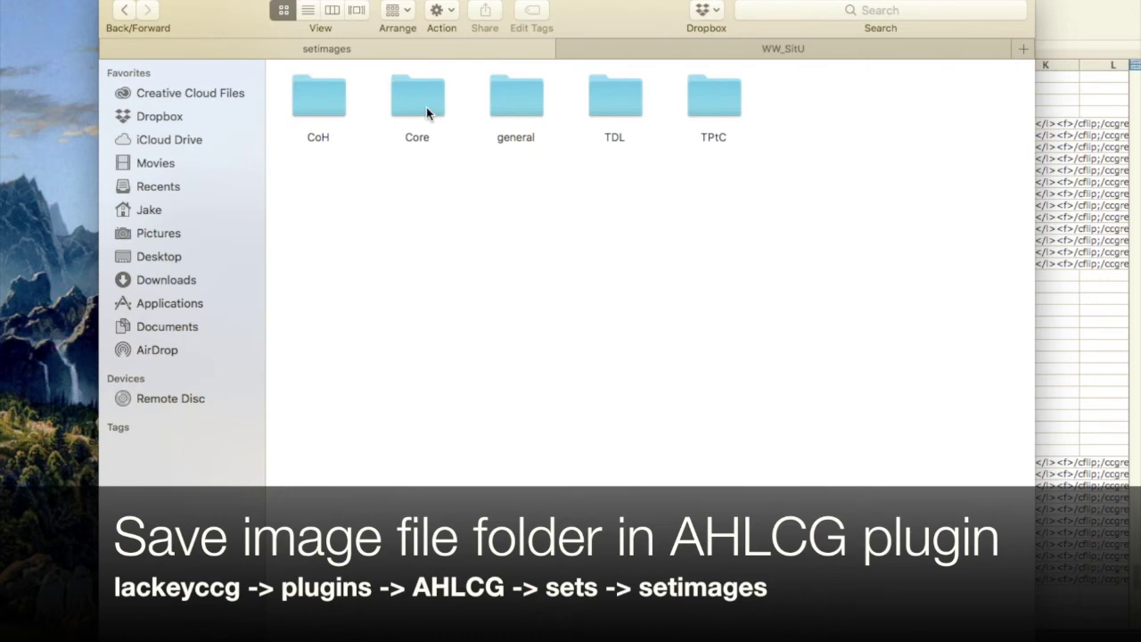
pyautogui.click(426, 107)
pyautogui.click(482, 153)
pyautogui.click(659, 50)
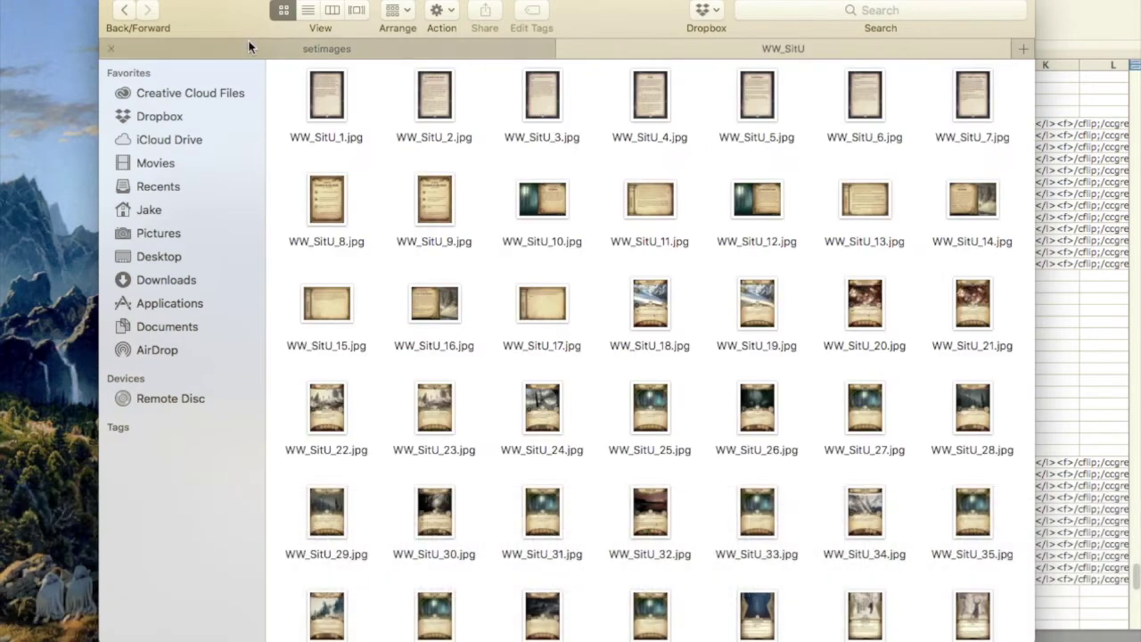
pyautogui.click(125, 11)
pyautogui.click(416, 98)
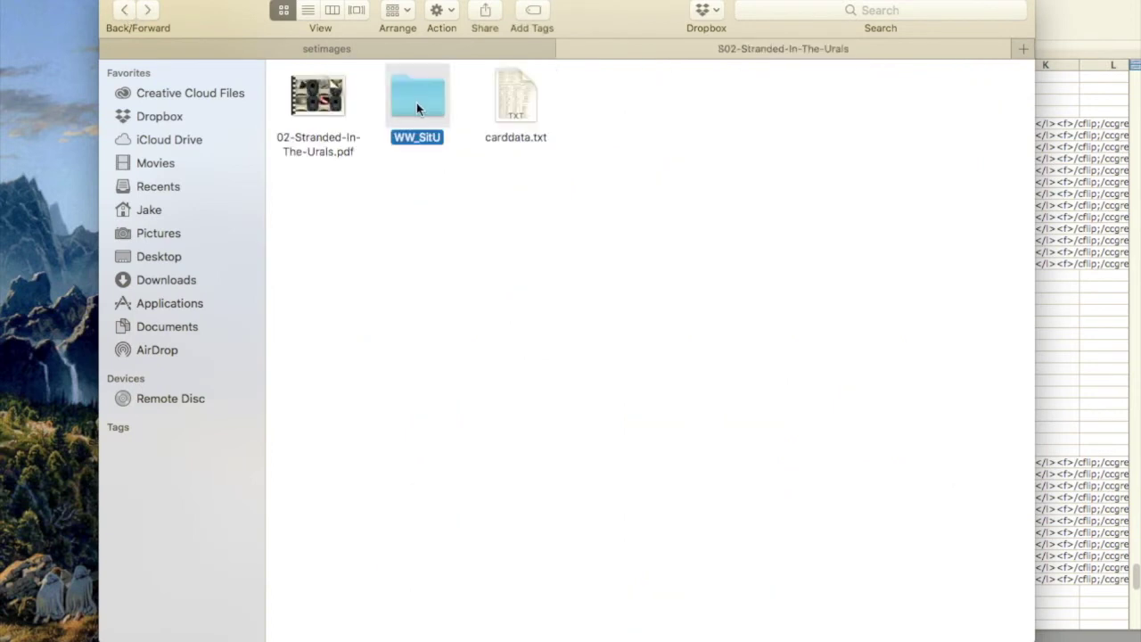
pyautogui.moveTo(418, 104); pyautogui.dragTo(807, 105)
pyautogui.click(714, 212)
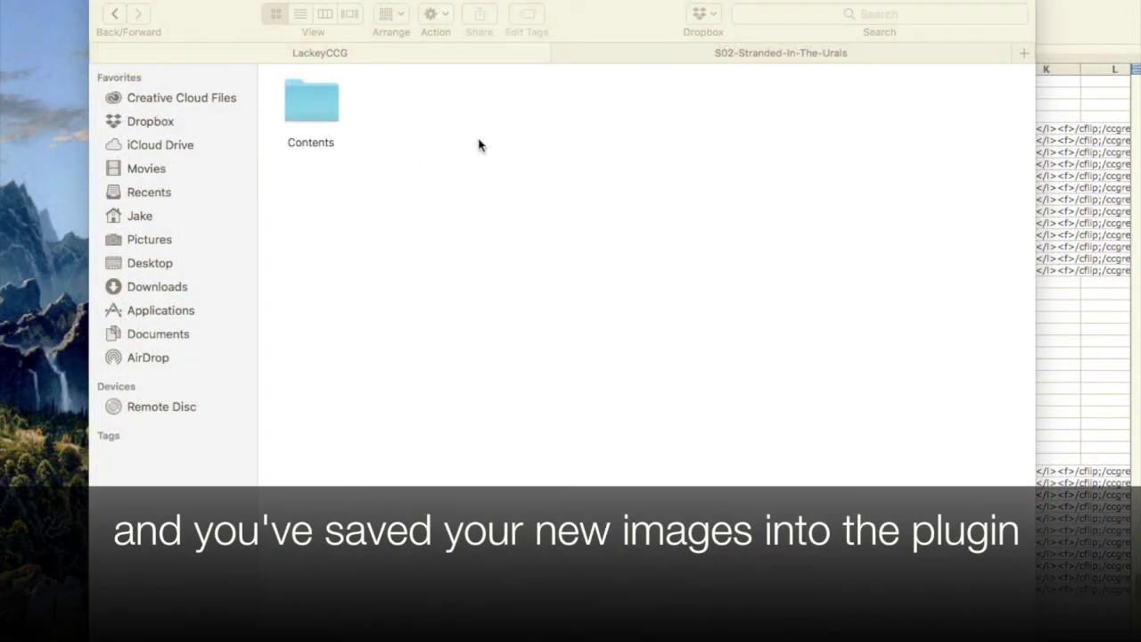
# Step: Launch the LackeyCCG executable from the MacOS folder inside the LackeyCCG package's Contents
pyautogui.doubleClick(311, 107)
pyautogui.doubleClick(513, 100)
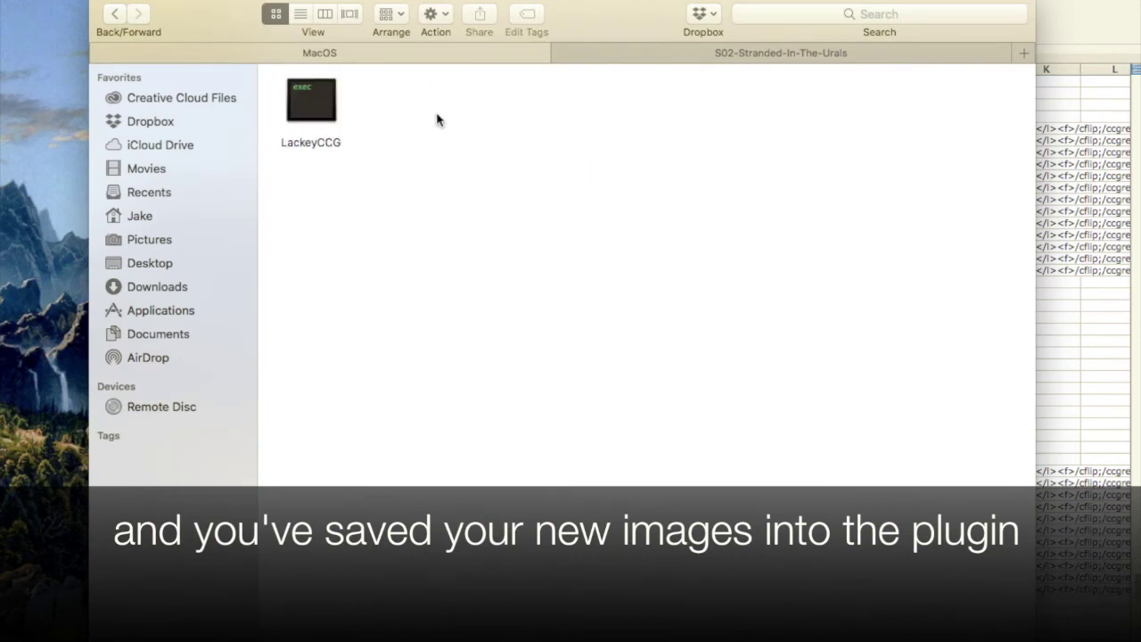
pyautogui.click(314, 107)
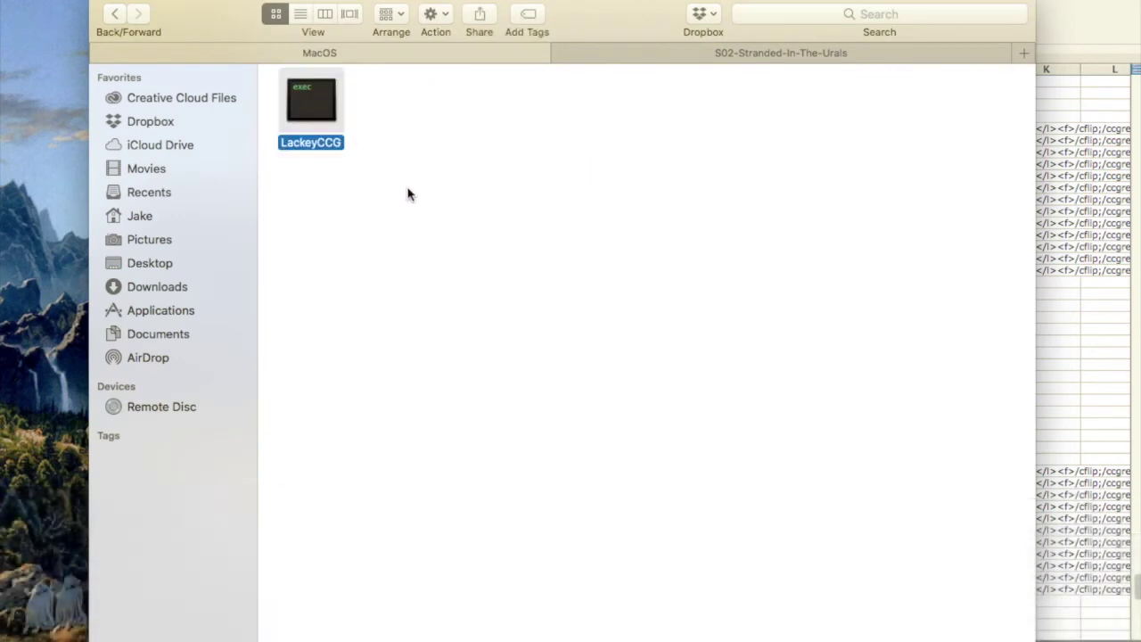
pyautogui.press('super+o')
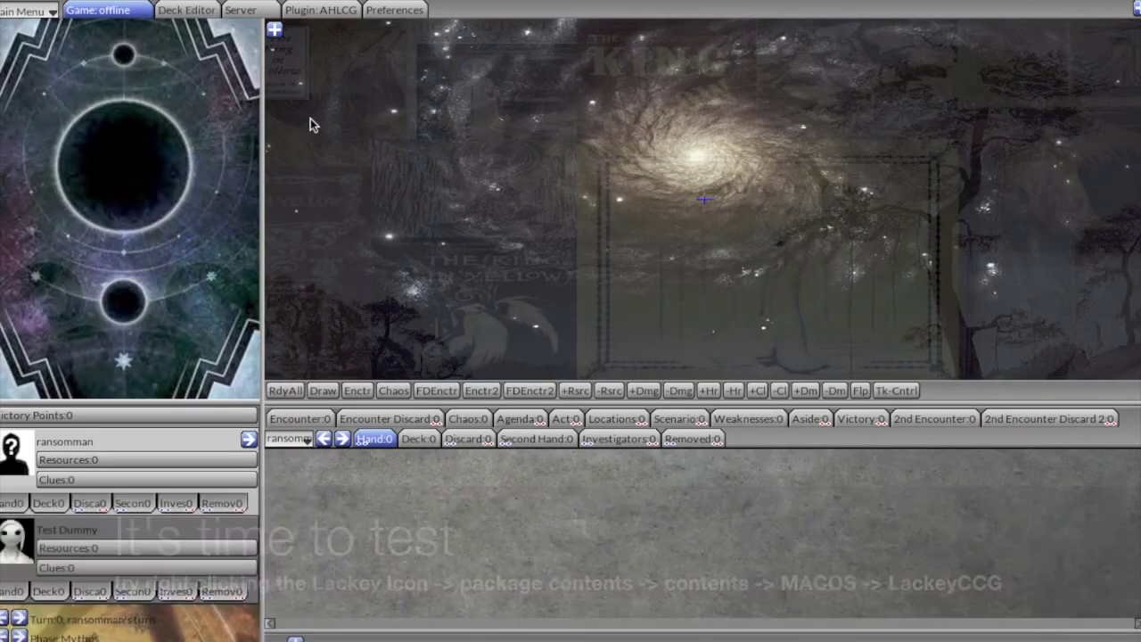
# Step: In the Deck Editor, filter the card list to Class/Encounter Set contains "stranded"
pyautogui.click(186, 10)
pyautogui.click(98, 524)
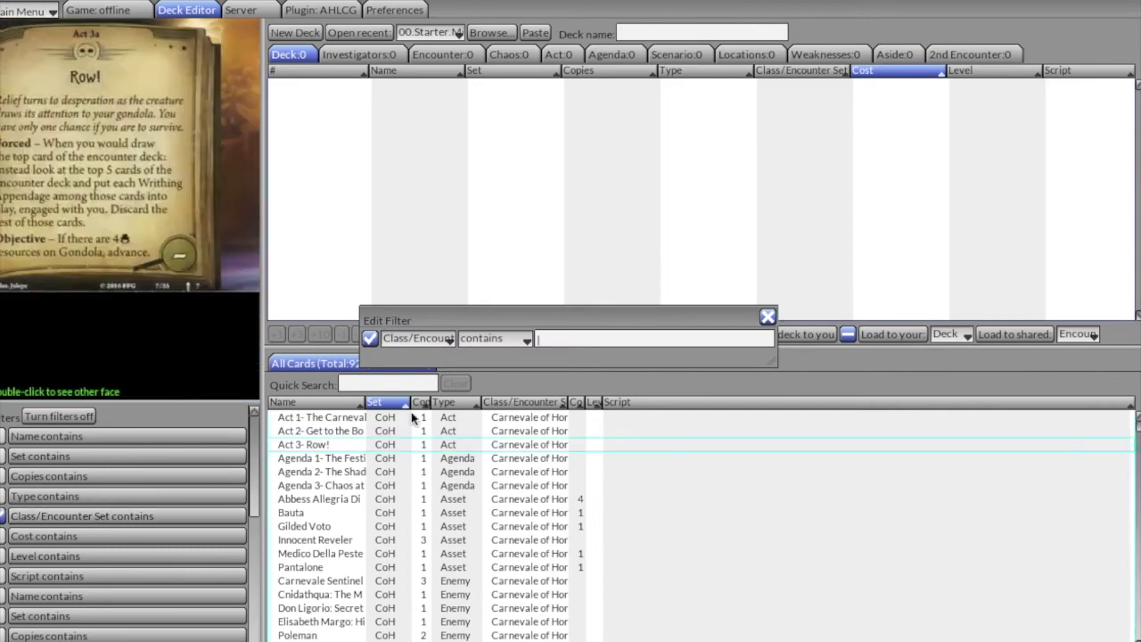
pyautogui.write('stranded')
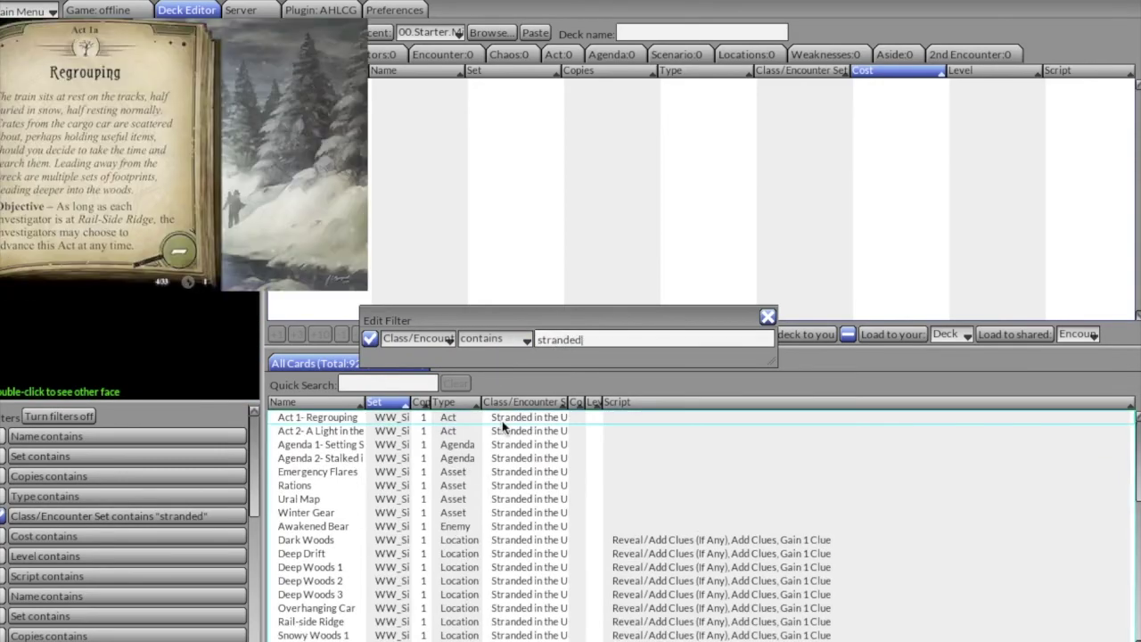
# Step: Add Jewel of the Winter Wind to the deck's Aside section and save the deck as WW.Part.2
pyautogui.scroll(-1, 470, 496)
pyautogui.scroll(-5, 471, 496)
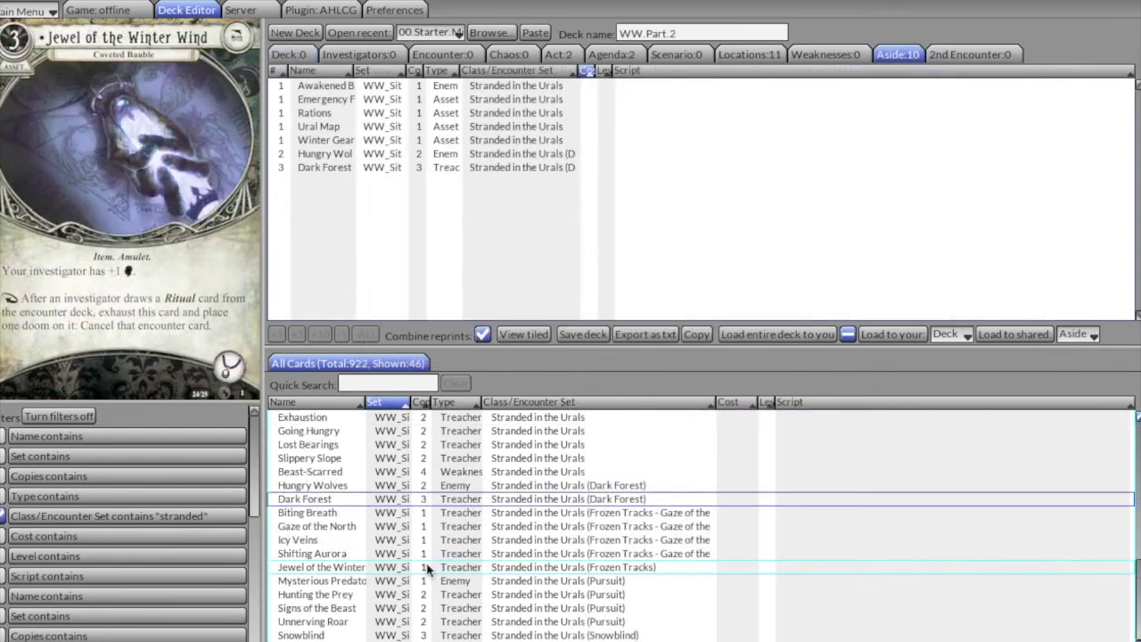
pyautogui.doubleClick(428, 568)
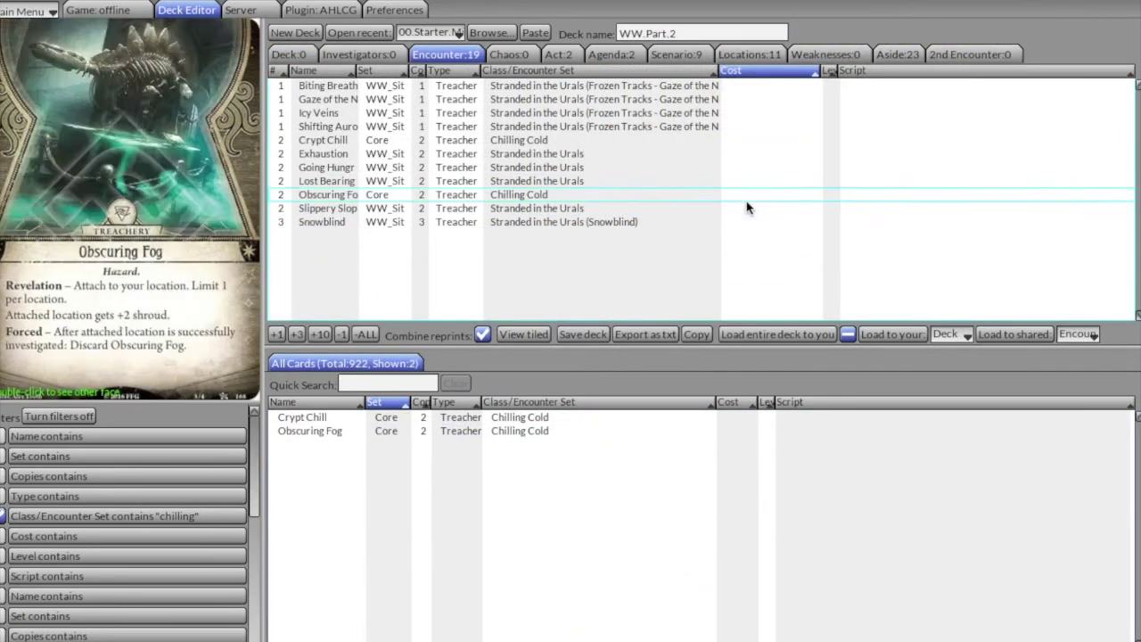
pyautogui.click(573, 335)
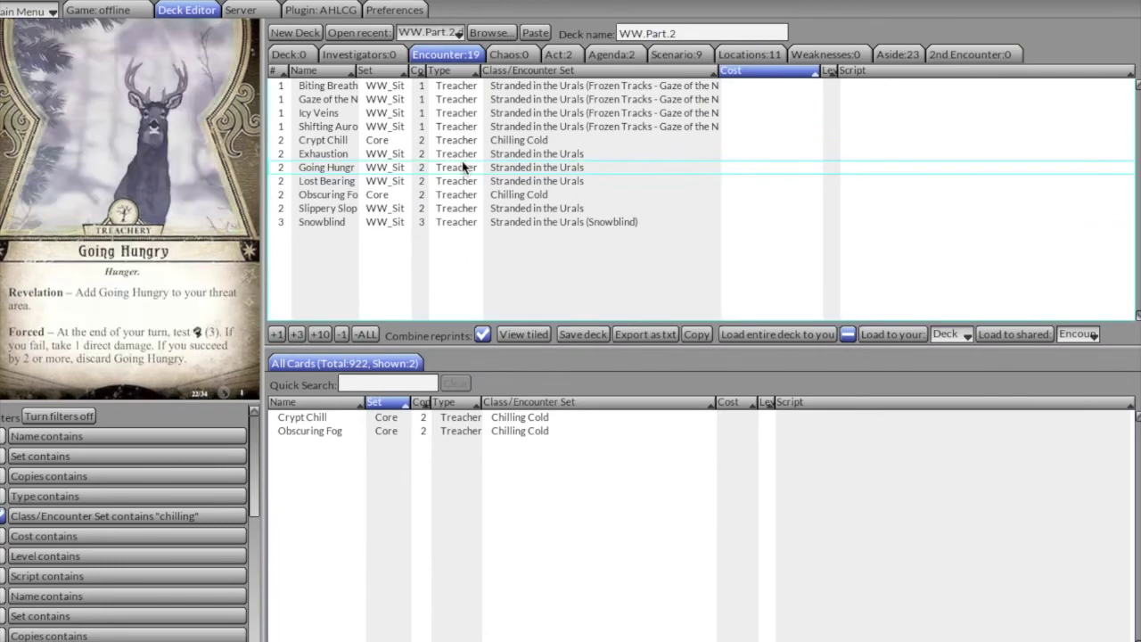